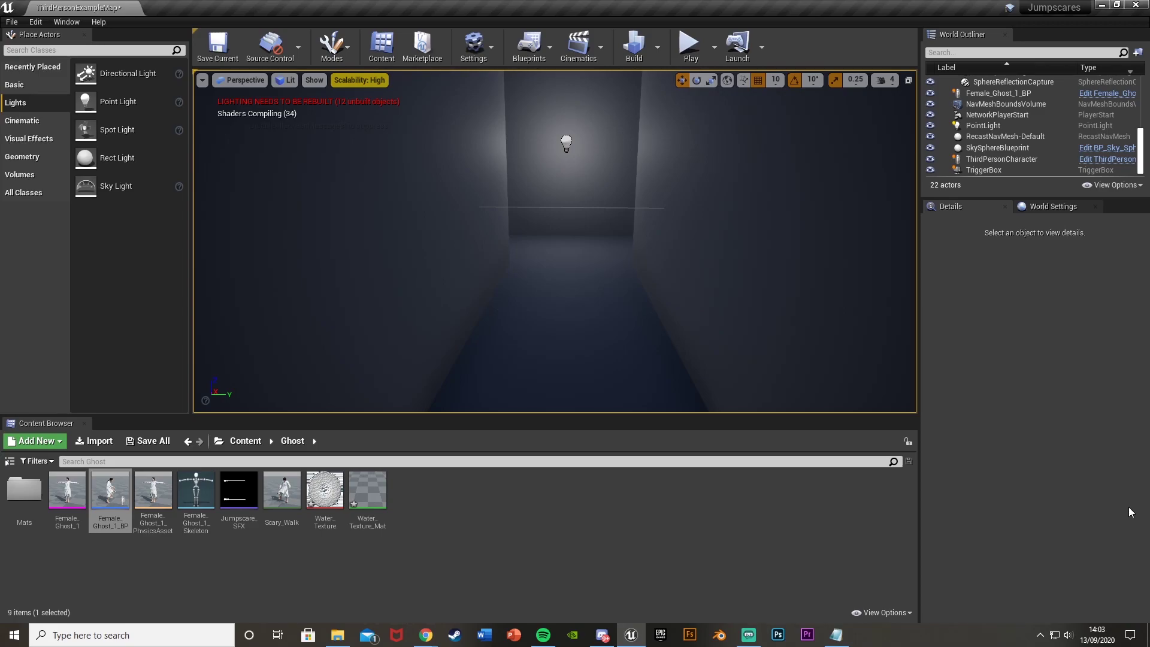
Search the placeable actors for "de" and place a Decal actor on the corridor floor near the end wall
mouse_move(554, 241)
right_down()
mouse_move(555, 251)
mouse_move(605, 247)
mouse_move(527, 251)
mouse_move(554, 240)
right_up()
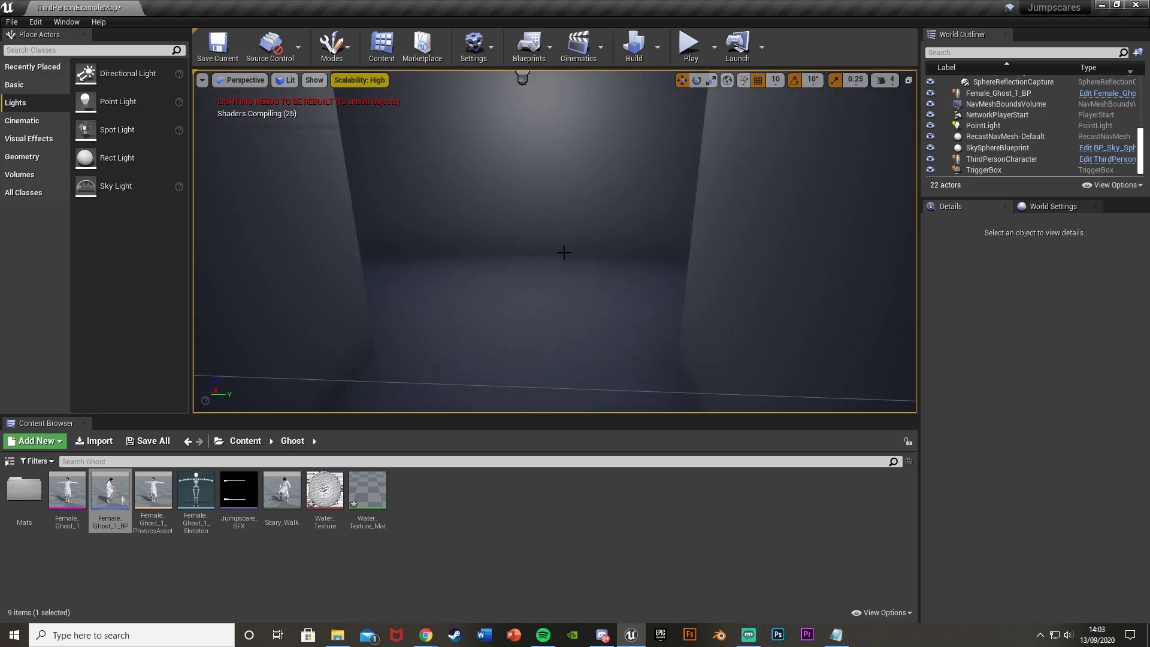
click(156, 51)
text(de)
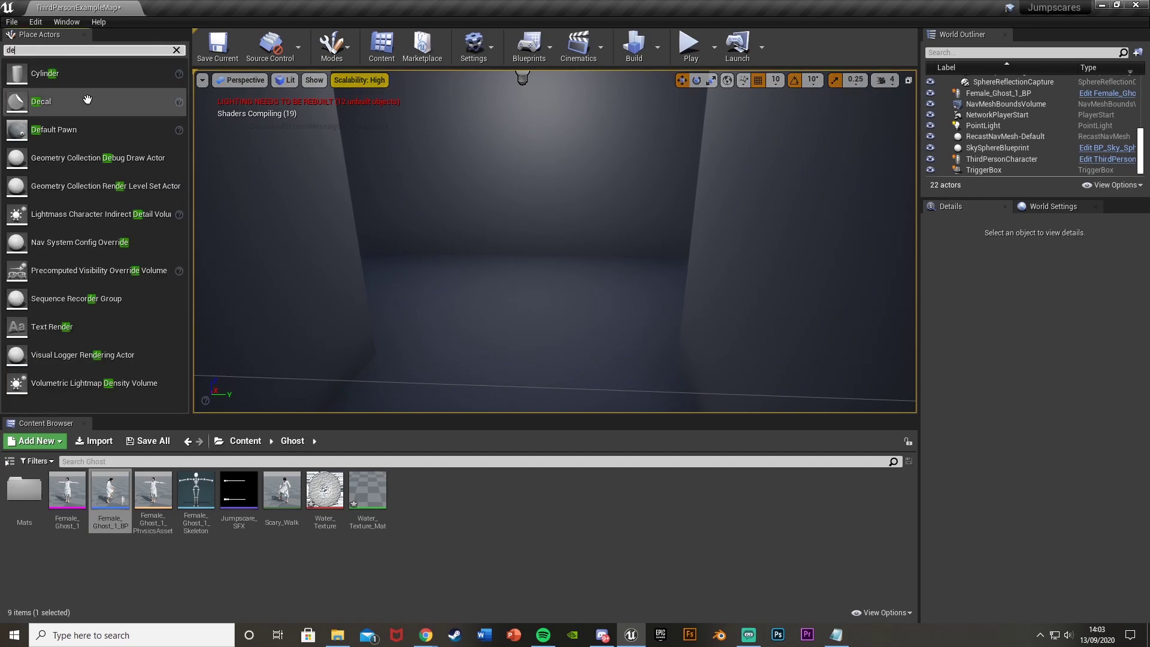
drag(40, 101, 533, 287)
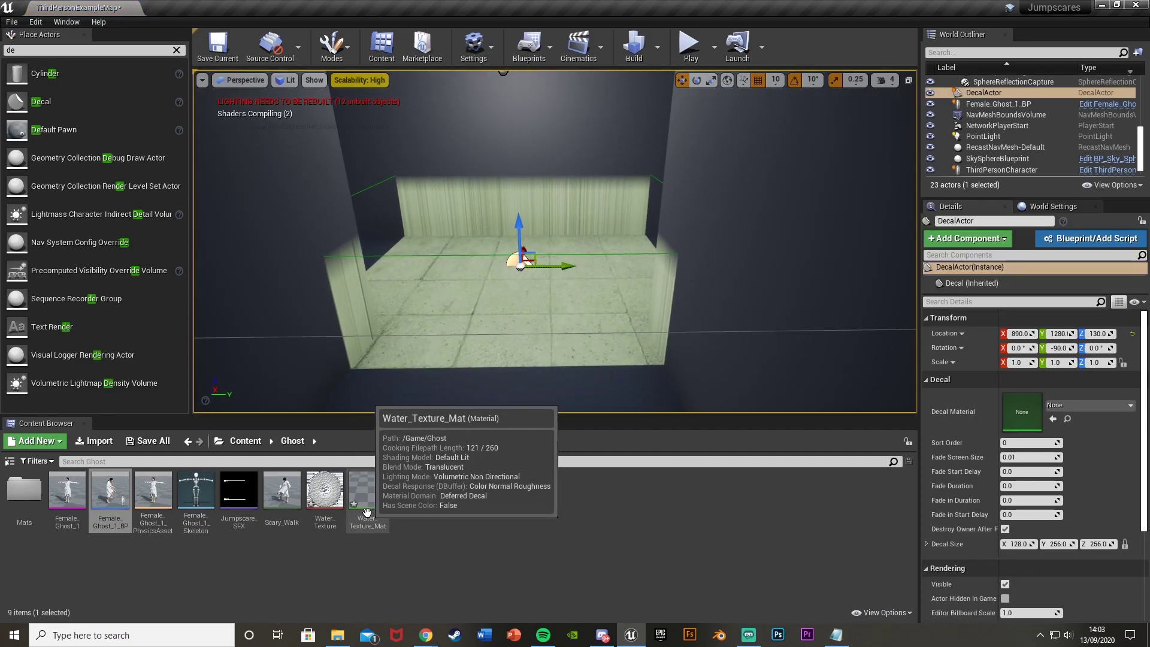
Examine the Water_Texture image and the node setup of Water_Texture_Mat, saving the material before returning to the level
double_click(324, 491)
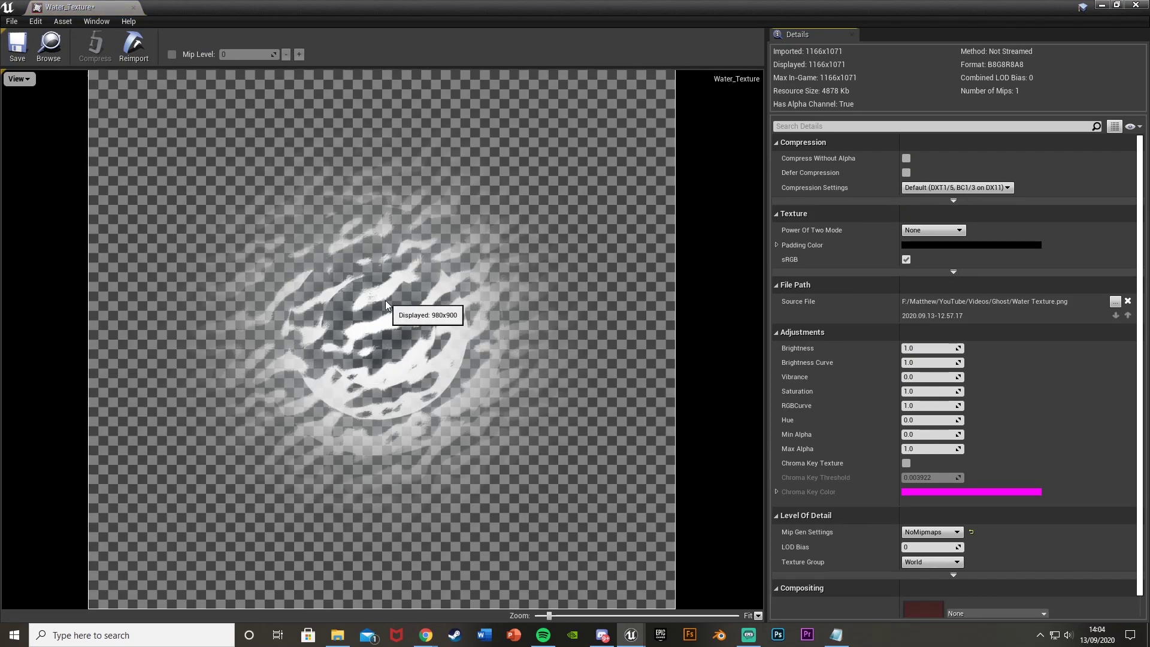
click(133, 7)
double_click(368, 494)
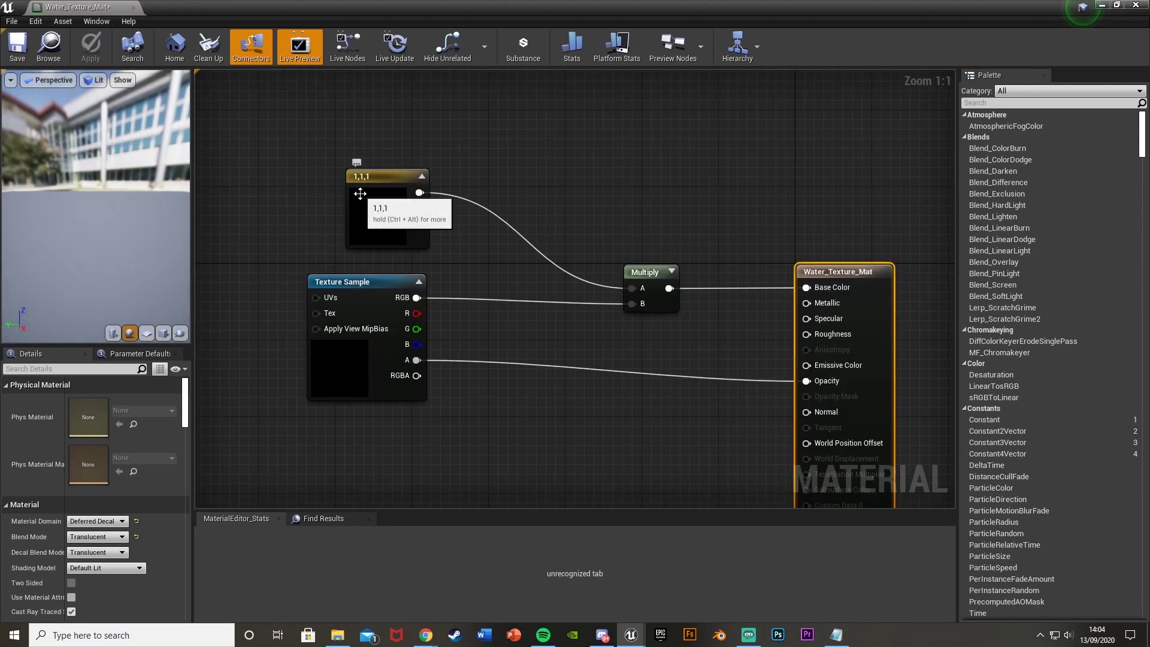
click(643, 280)
right_drag(845, 295, 739, 274)
click(711, 221)
right_drag(603, 339, 667, 299)
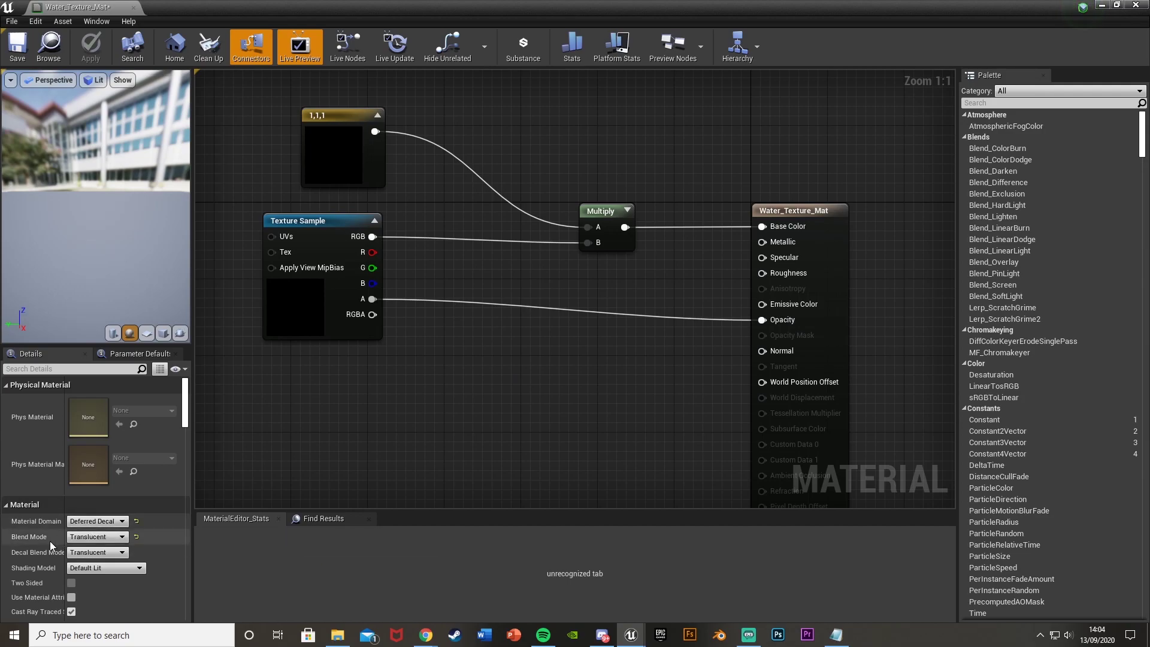
click(17, 46)
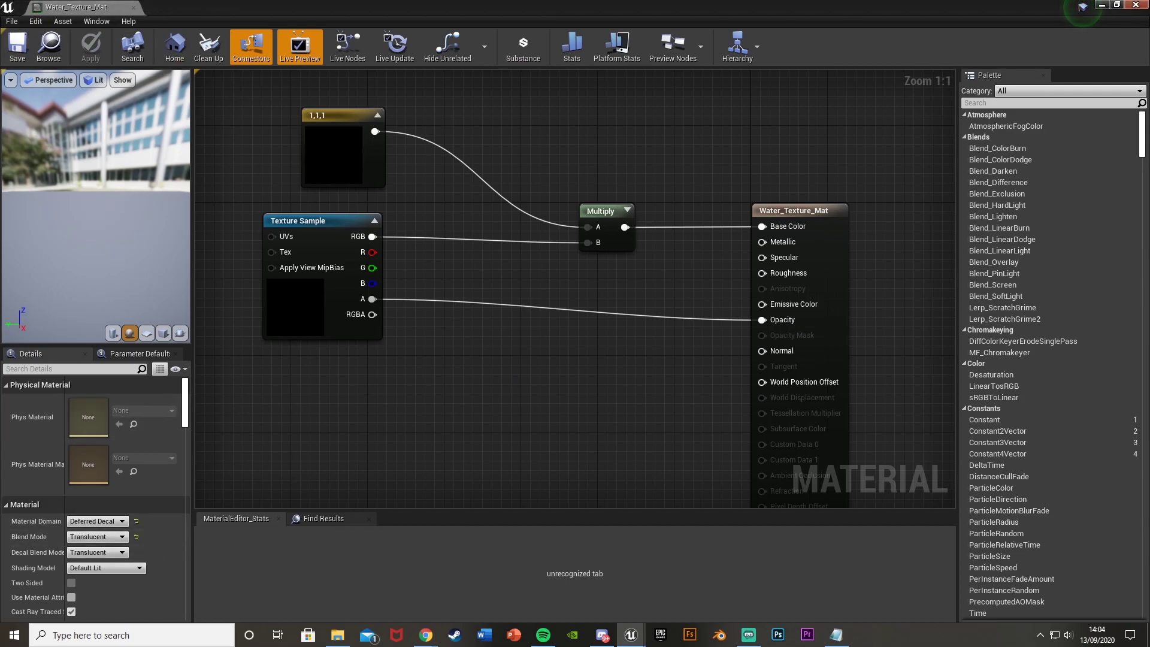
click(133, 7)
Assign Water_Texture_Mat to the decal and scale it down to about 0.37 in Y and 0.44 in Z
drag(363, 498, 1023, 414)
right_drag(555, 241, 593, 189)
key(w)
key(e)
key(r)
Duplicate the water decal to make three and spread them out across the corridor floor
drag(553, 232, 355, 194)
key(w)
right_drag(353, 198, 374, 165)
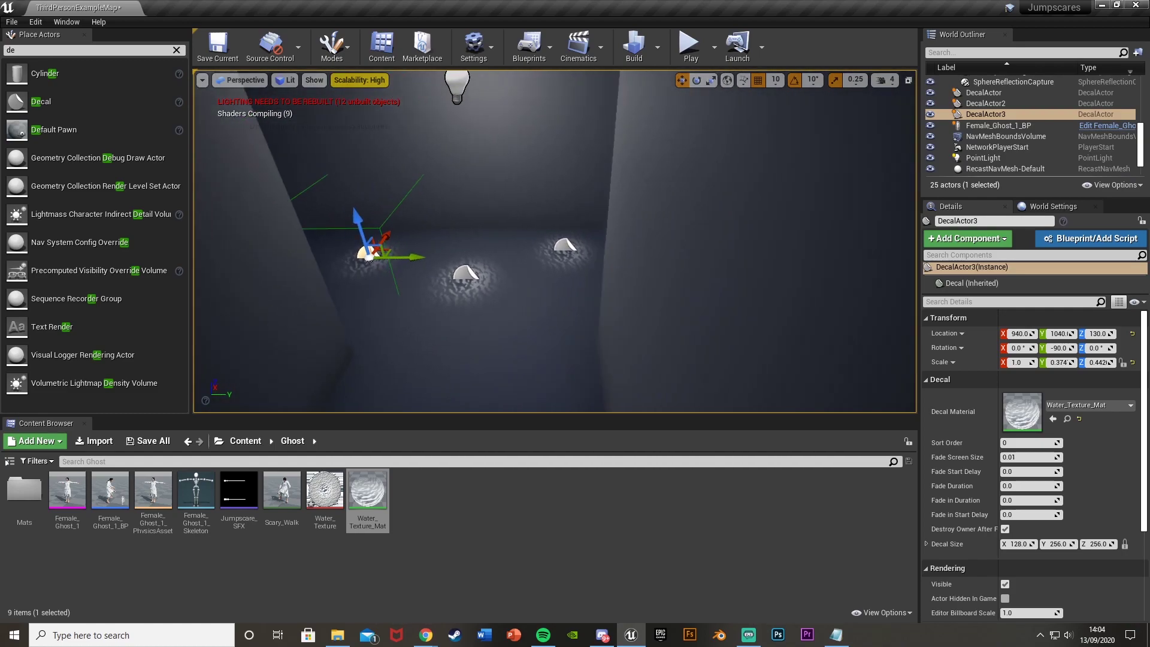
key(w)
mouse_move(590, 213)
right_down()
mouse_move(580, 203)
mouse_move(590, 240)
mouse_move(591, 214)
right_up()
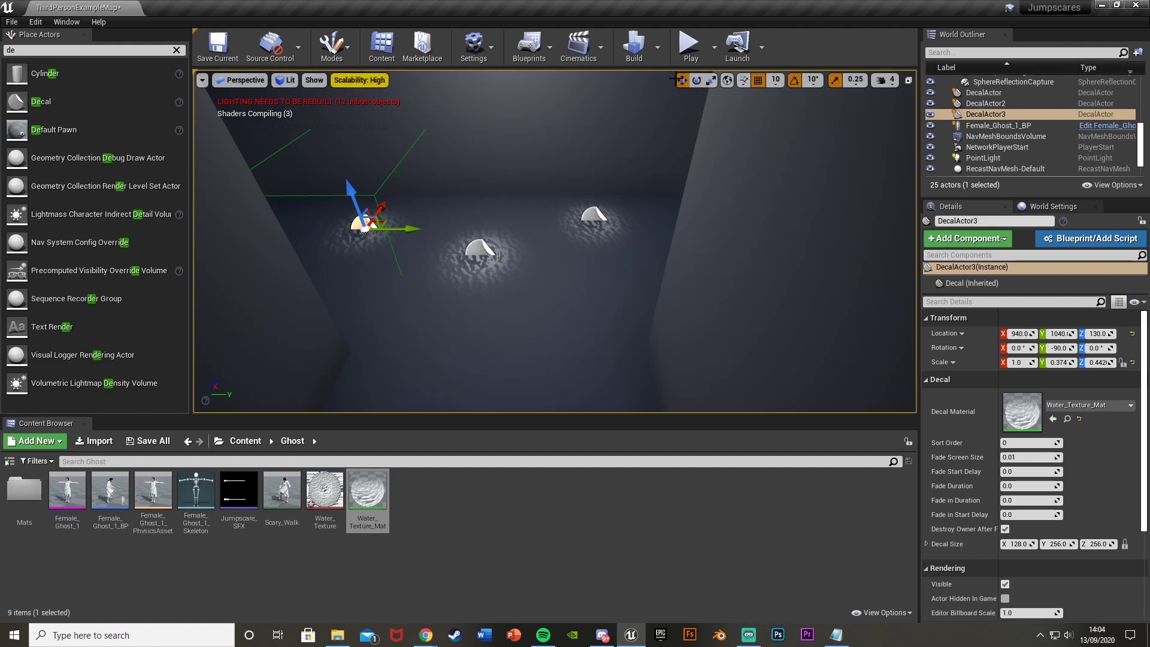
Open the level blueprint and add references to DecalActor, DecalActor2 and DecalActor3 in its event graph
click(529, 50)
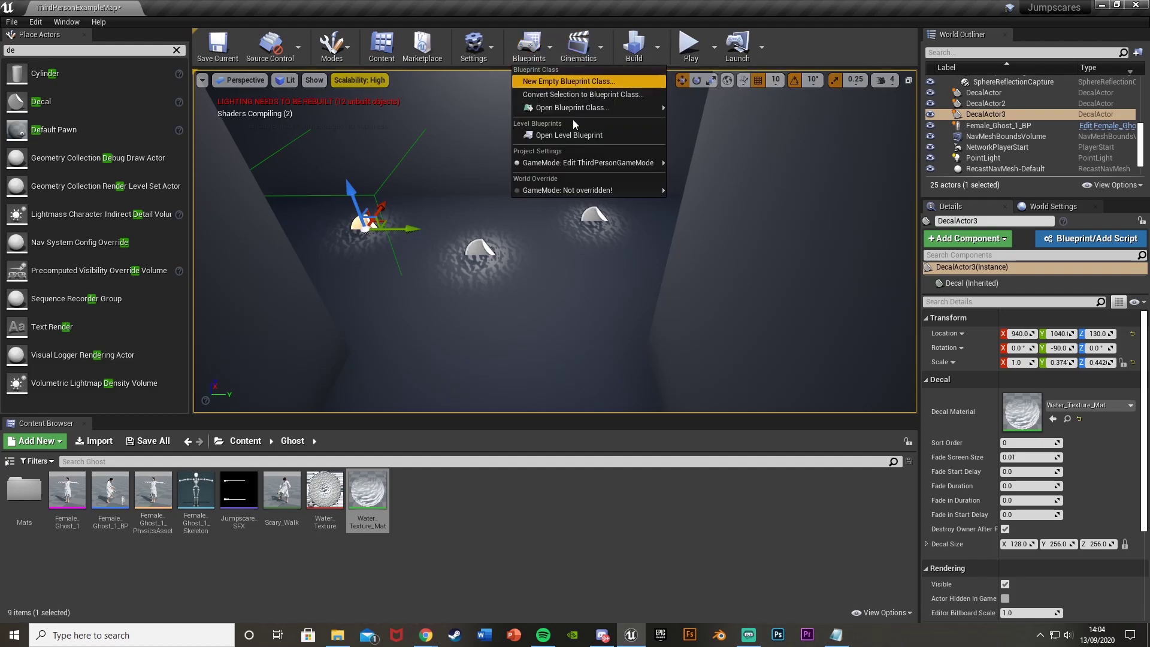
click(570, 132)
right_drag(622, 229, 488, 220)
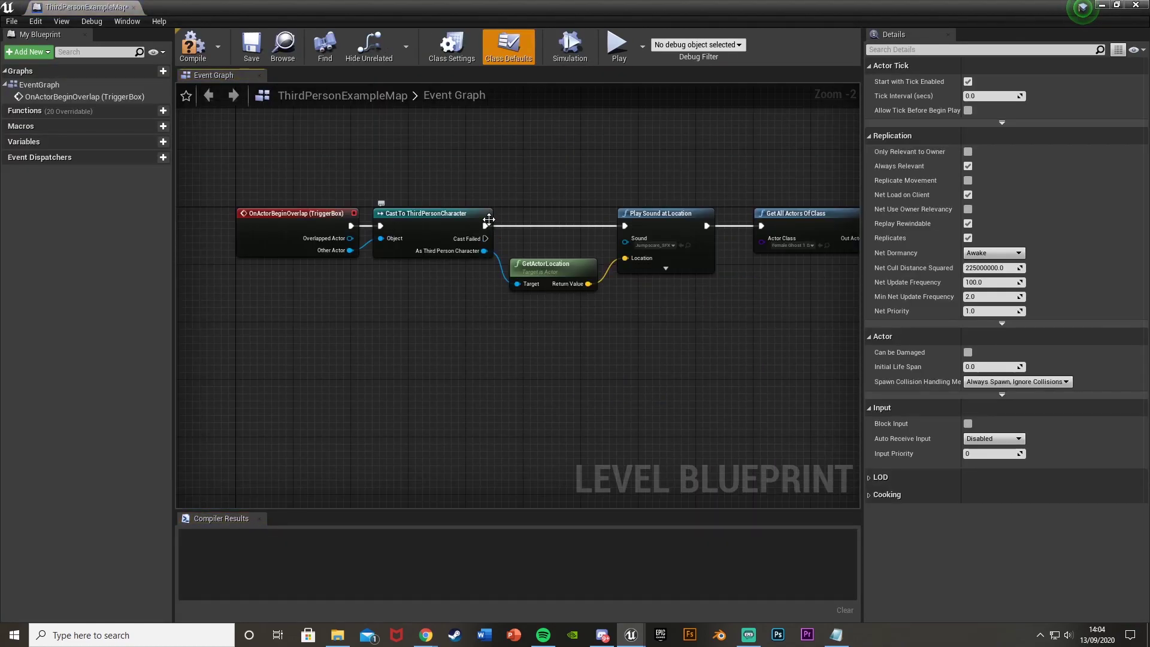
scroll(485, 220, down, 2)
right_drag(519, 341, 442, 184)
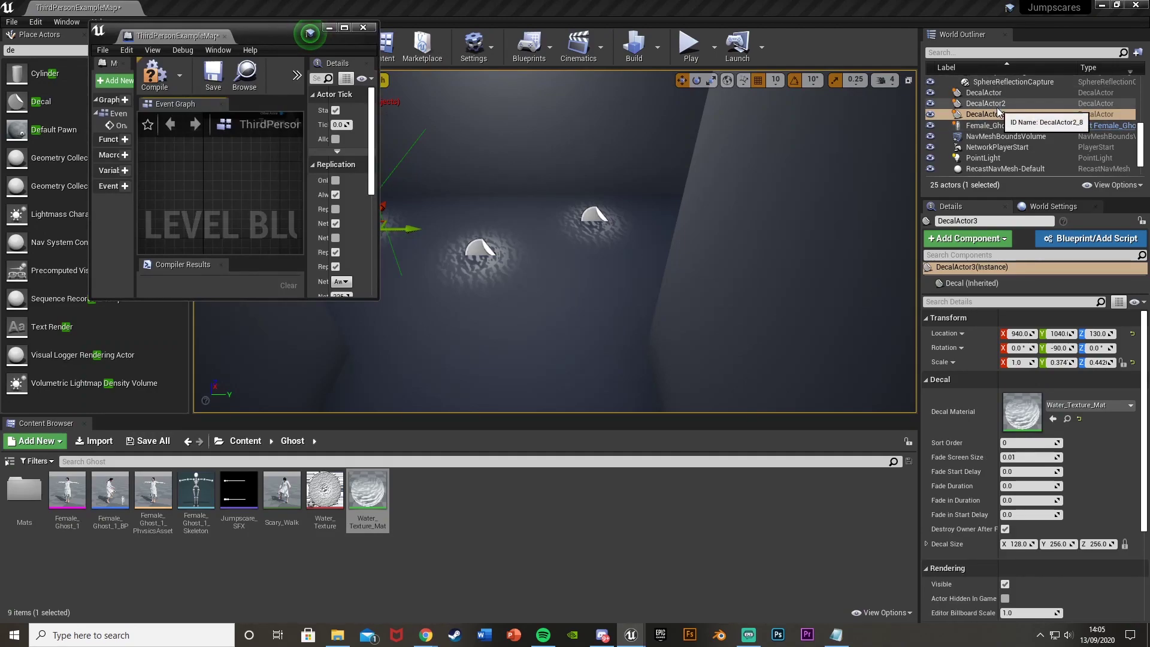
click(990, 113)
ctrl+click(998, 94)
ctrl+click(998, 104)
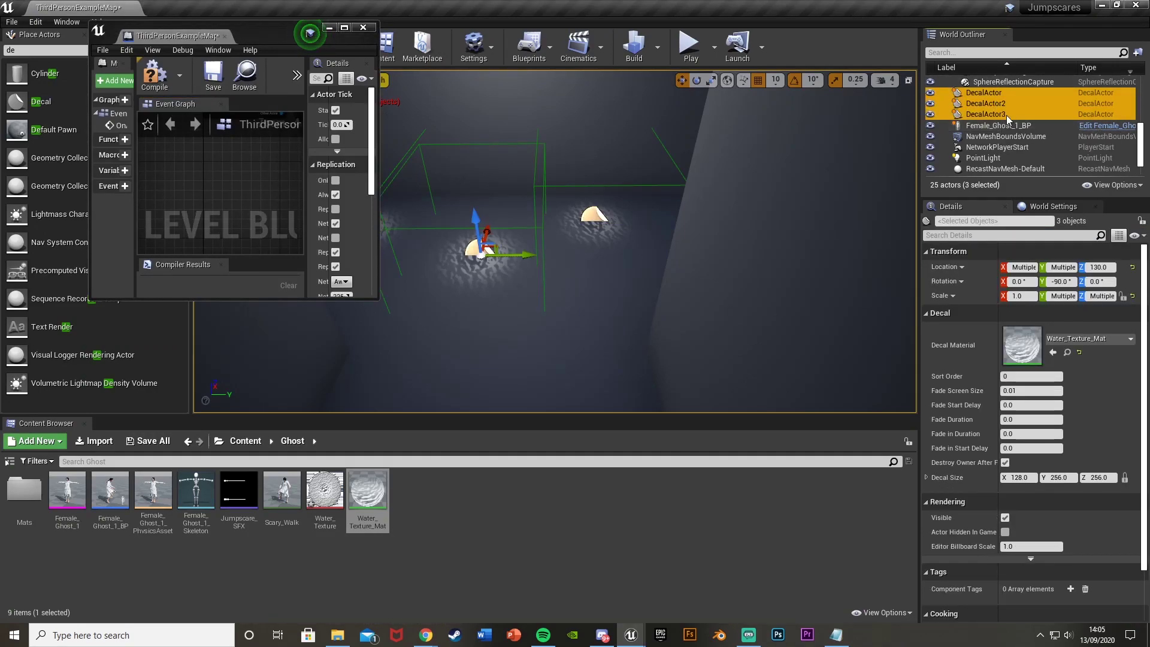
drag(1006, 115, 192, 192)
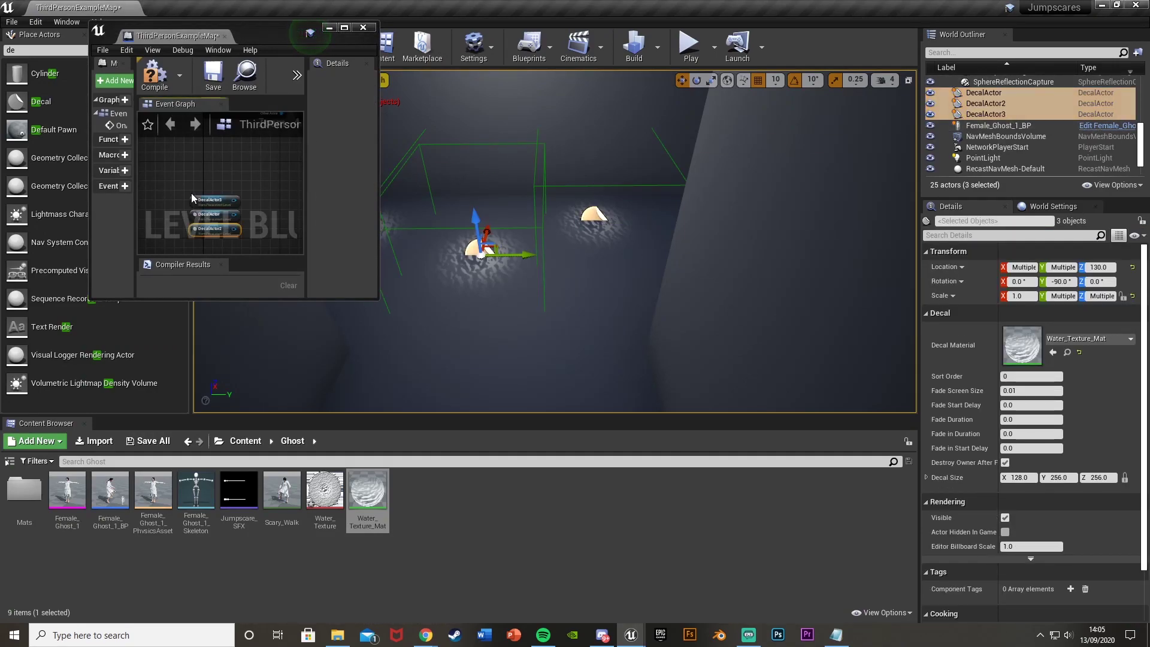
Maximize the level blueprint window and position the three decal references in the free space below the overlap event nodes
click(345, 27)
right_drag(290, 185, 339, 293)
scroll(334, 297, up, 1)
drag(279, 288, 346, 337)
drag(243, 232, 313, 387)
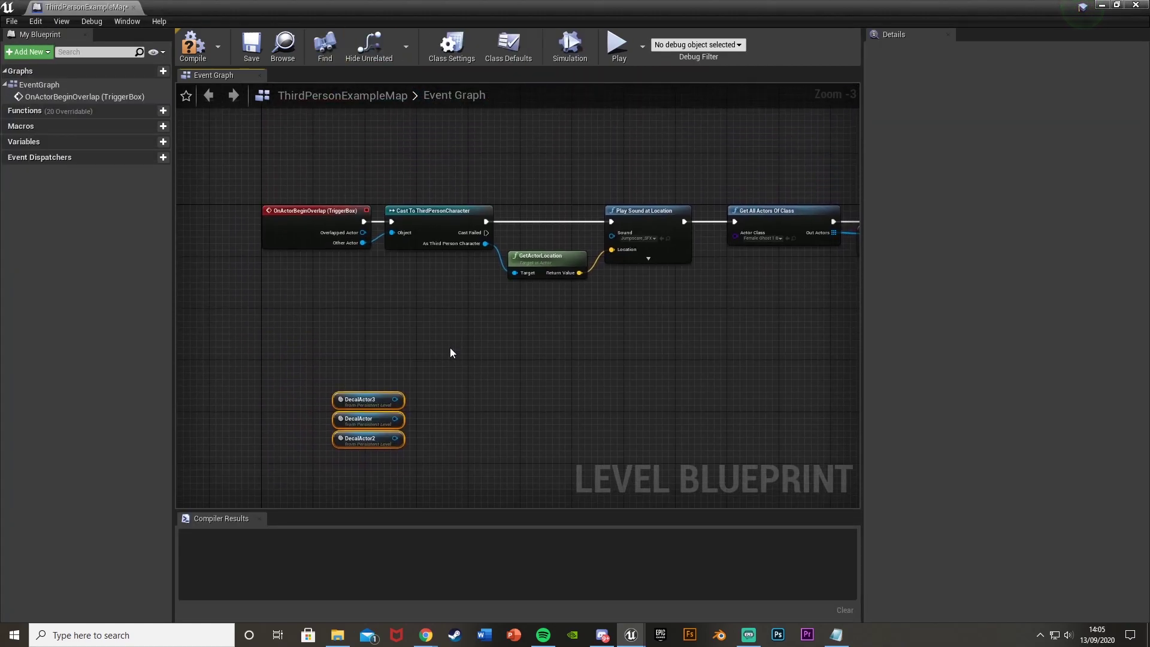
click(451, 350)
scroll(461, 256, up, 1)
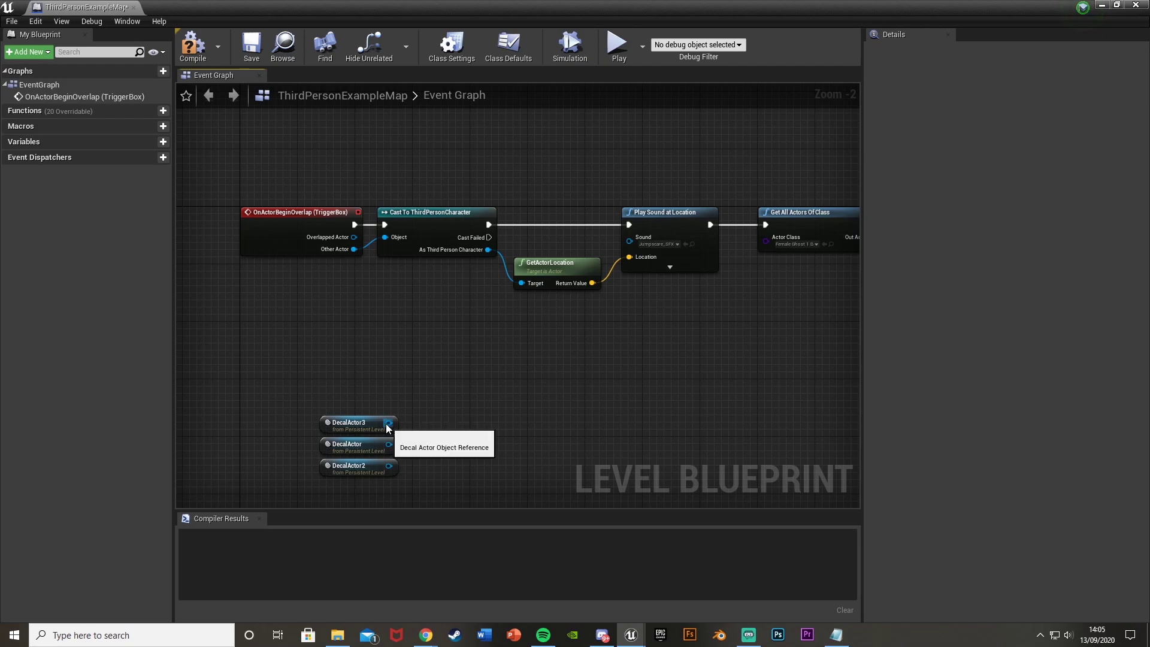
Add a Set Visibility (Decal) node from the DecalActor3 reference
drag(407, 483, 375, 409)
click(376, 379)
right_drag(377, 385, 352, 341)
drag(363, 377, 430, 373)
text(set vis)
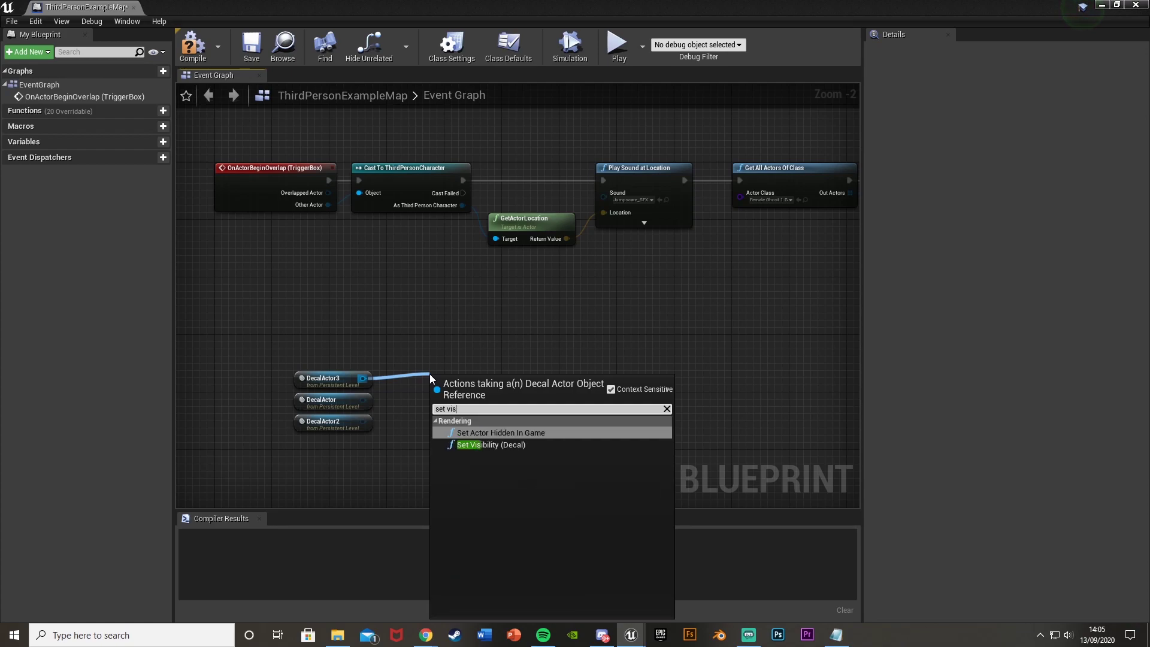
key(Down)
key(Return)
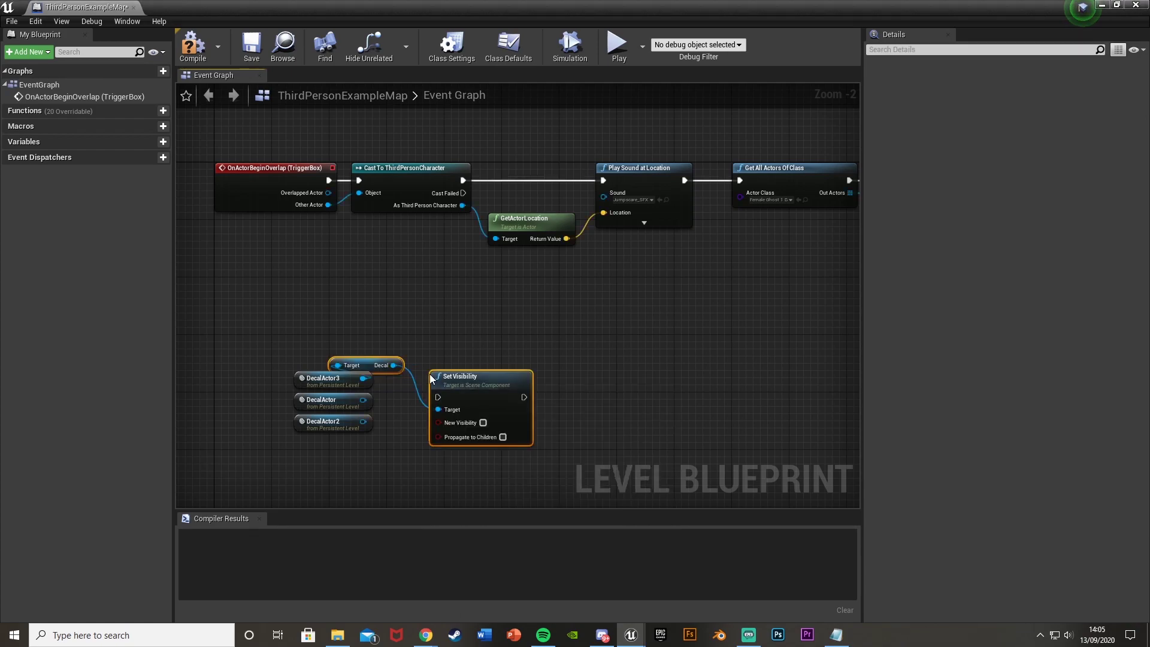
Spread the Decal getter and the Set Visibility node out in a row beside the DecalActor3 reference
scroll(429, 374, up, 2)
right_drag(456, 368, 514, 326)
drag(407, 319, 533, 341)
drag(529, 354, 675, 315)
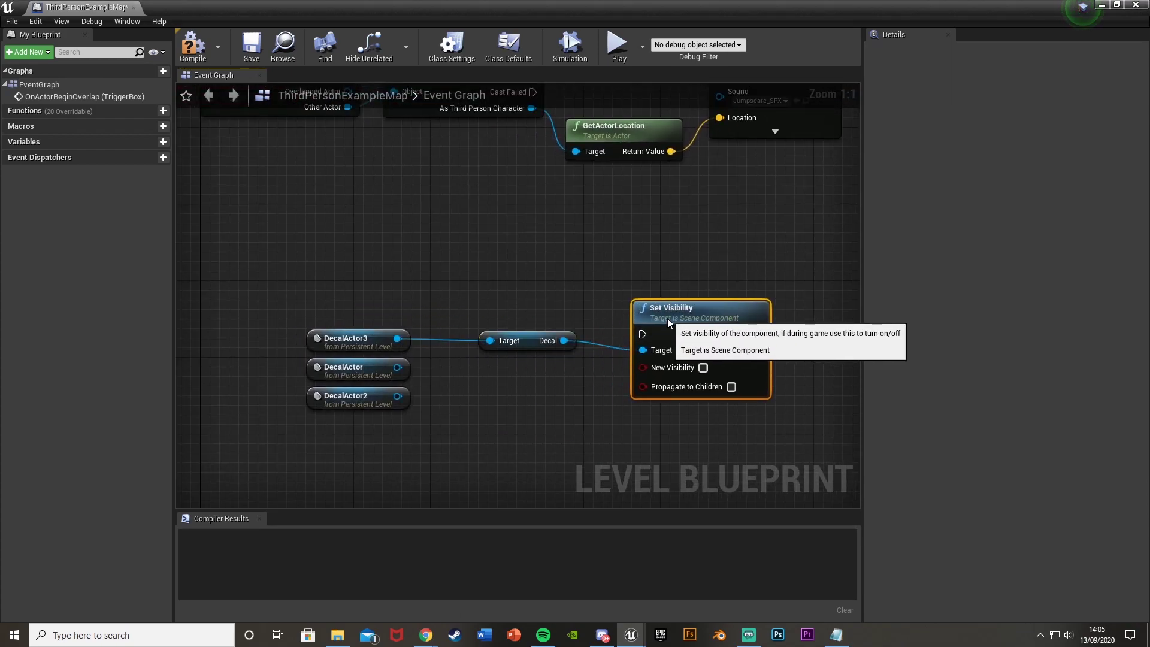
Add a Decal getter for the DecalActor reference through Set Visibility (Decal), deleting the extra Set Visibility node
drag(397, 367, 479, 376)
text(set visi)
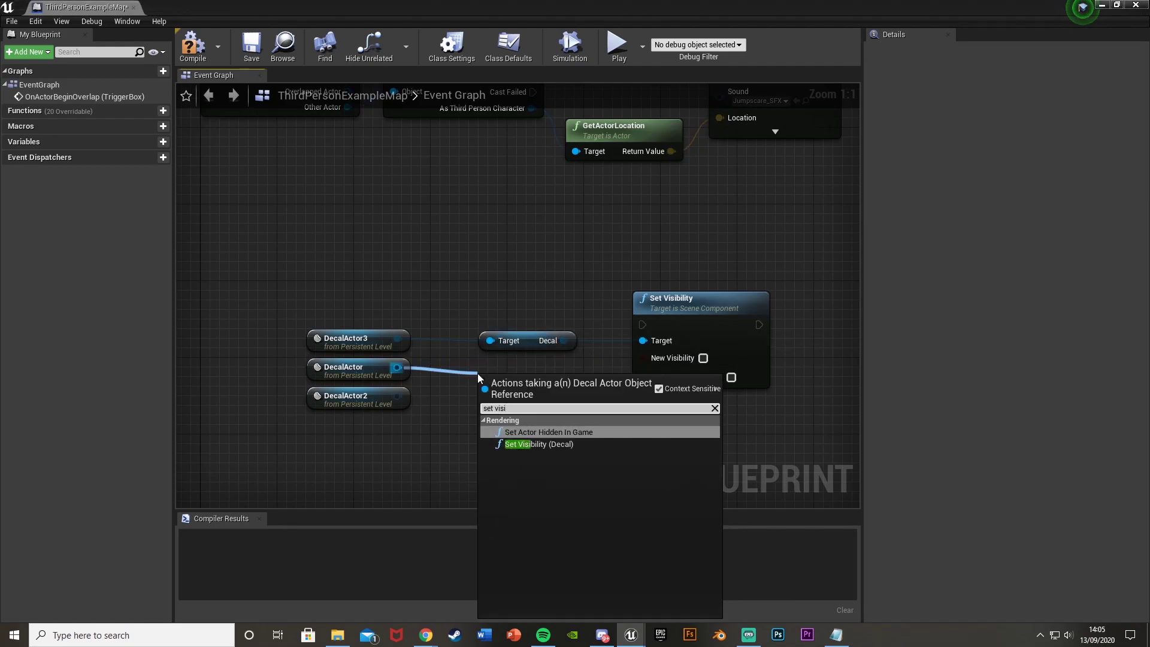
key(Down)
key(Return)
drag(547, 409, 682, 420)
click(683, 421)
key(Delete)
Duplicate the Decal getter for DecalActor2 and wire the getters into the Target of the shared Set Visibility node
click(531, 368)
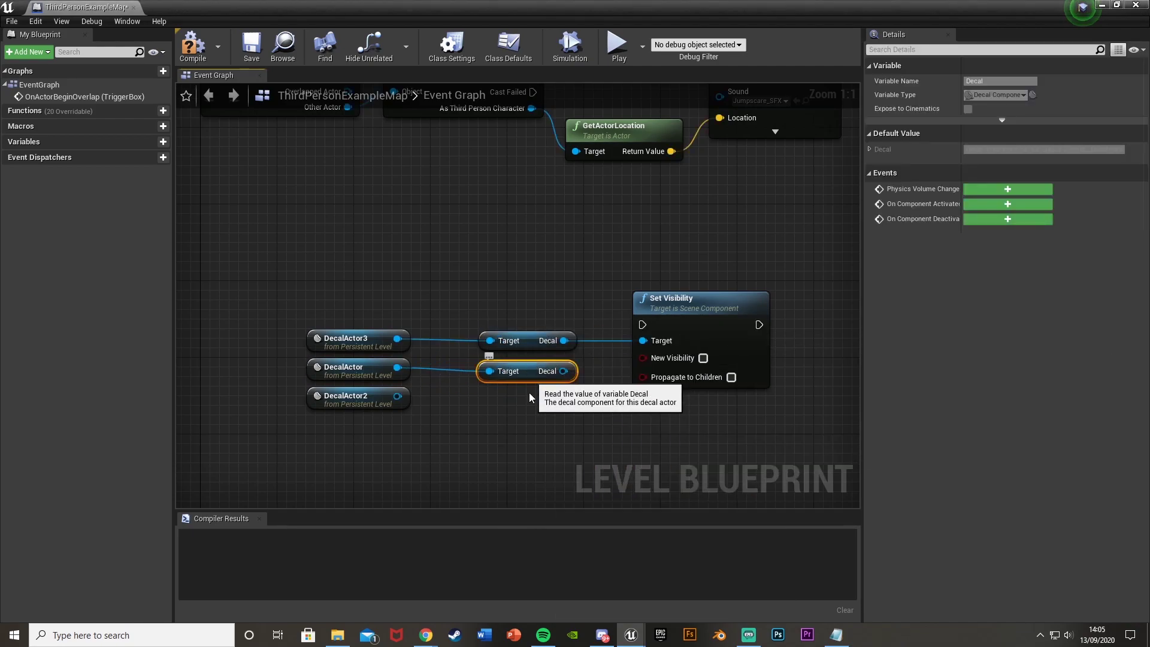
key(ctrl+w)
drag(396, 396, 546, 400)
drag(577, 396, 642, 341)
click(521, 376)
Move the GetActorLocation, Play Sound at Location and following nodes farther from the Cast To ThirdPersonCharacter node to make room
scroll(434, 287, down, 3)
right_drag(433, 288, 354, 317)
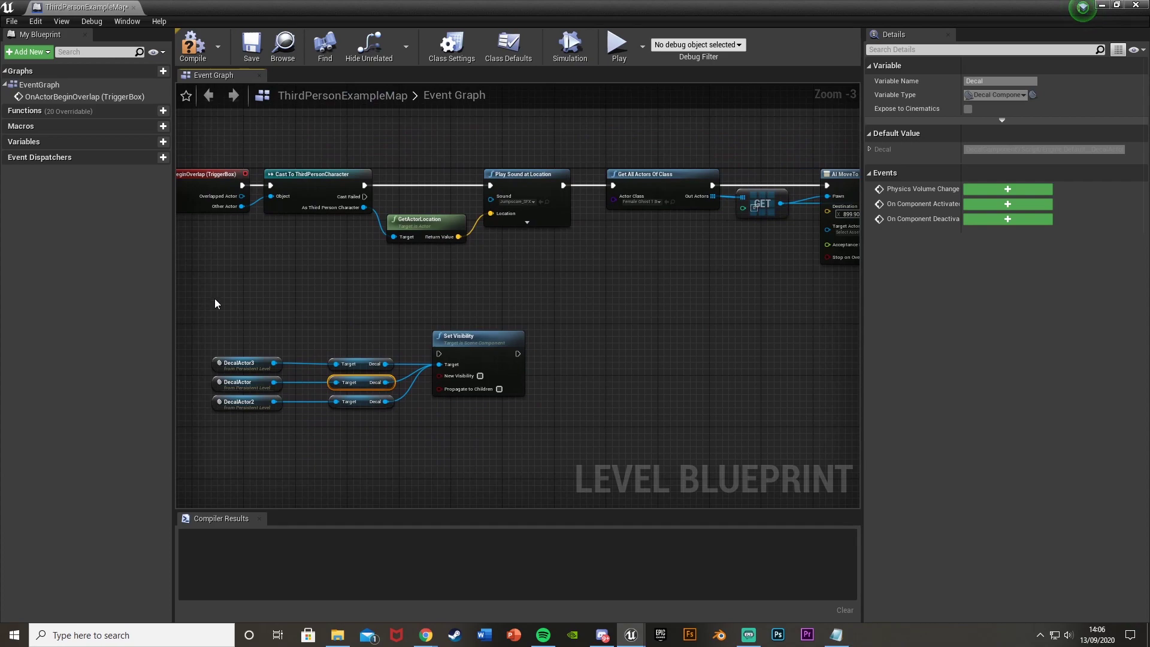
drag(216, 303, 483, 411)
click(461, 264)
right_drag(460, 264, 337, 295)
drag(291, 152, 772, 333)
right_drag(721, 334, 506, 356)
shift+click(702, 229)
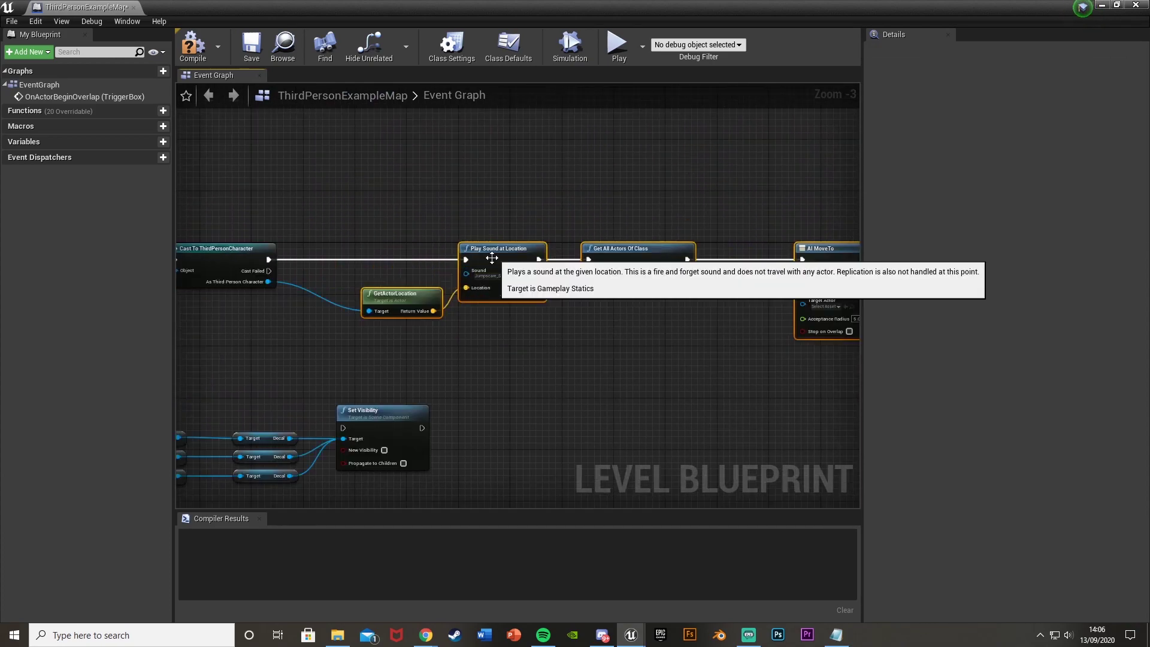
Insert a Sequence node between Cast To ThirdPersonCharacter and Play Sound at Location and align it with them
right_drag(267, 314, 347, 310)
scroll(347, 311, up, 1)
scroll(337, 240, up, 1)
drag(333, 240, 385, 242)
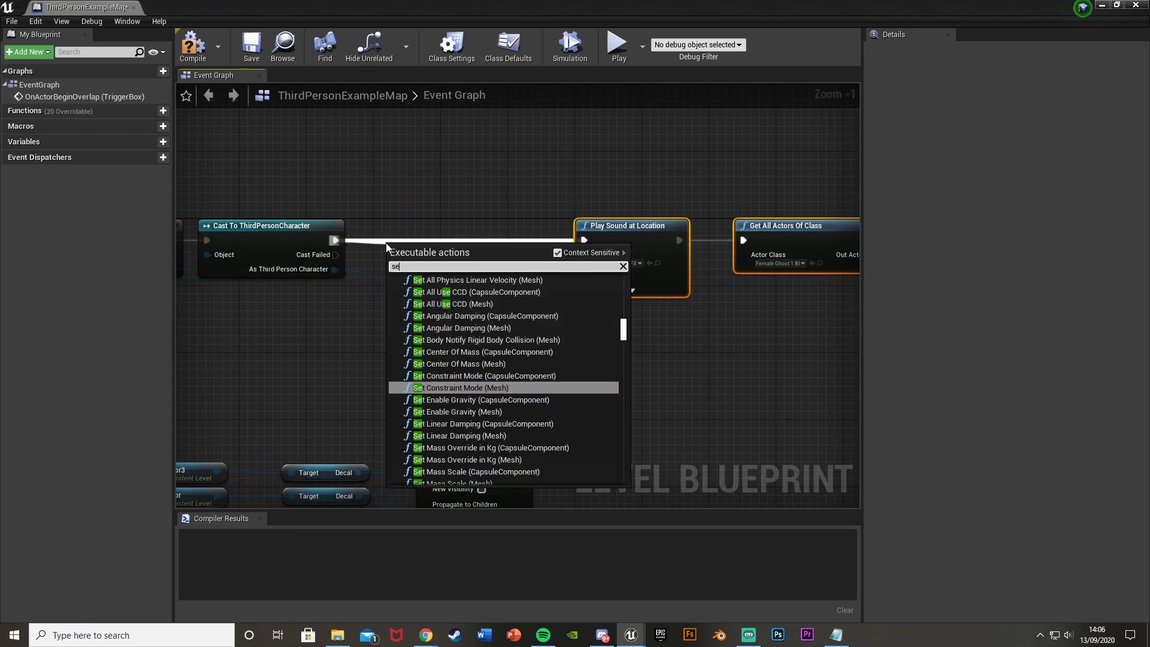
text(seq)
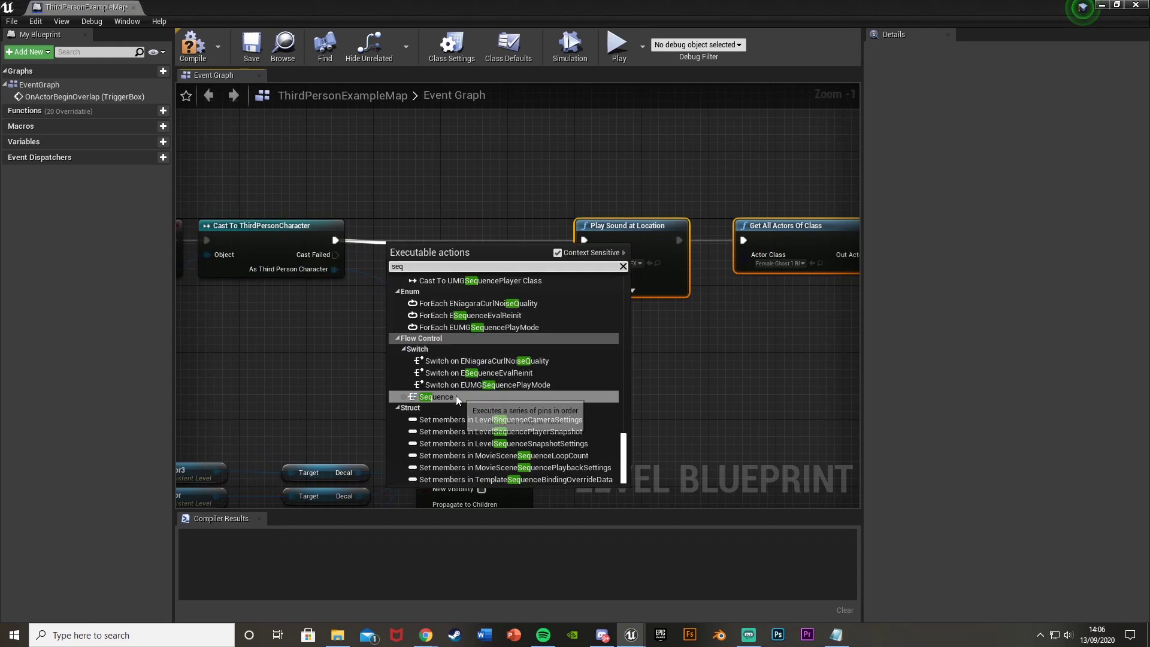
click(455, 396)
drag(411, 247, 401, 229)
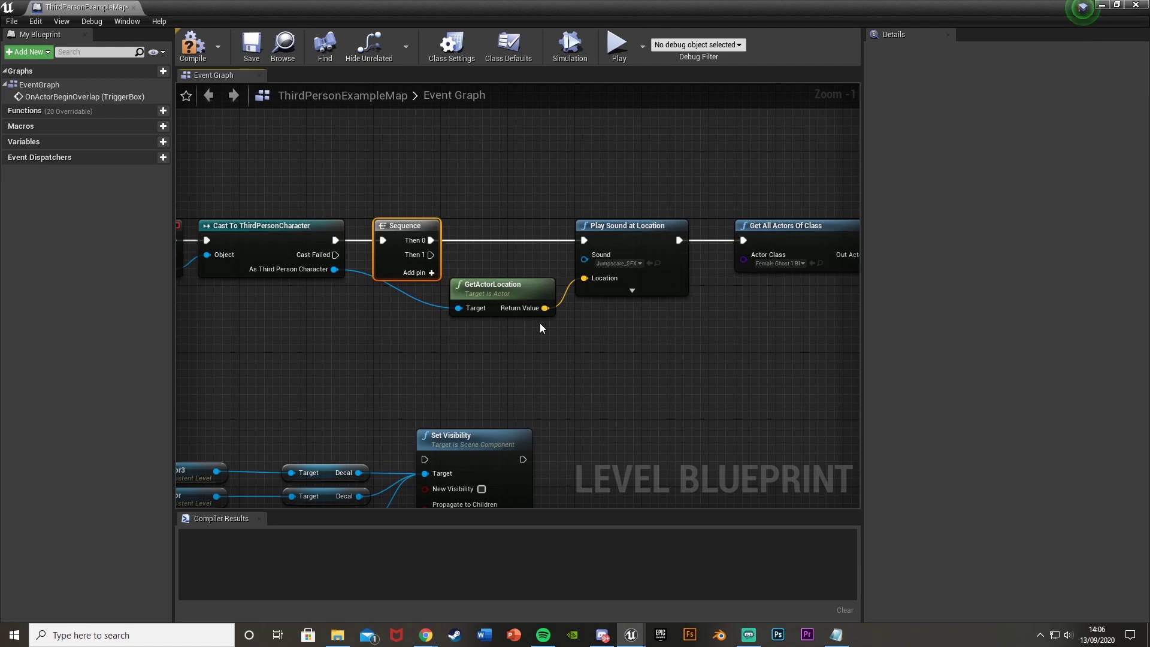
Connect the Sequence's Then 1 output to Set Visibility and move the decal node group up below Play Sound at Location
right_drag(464, 277, 519, 244)
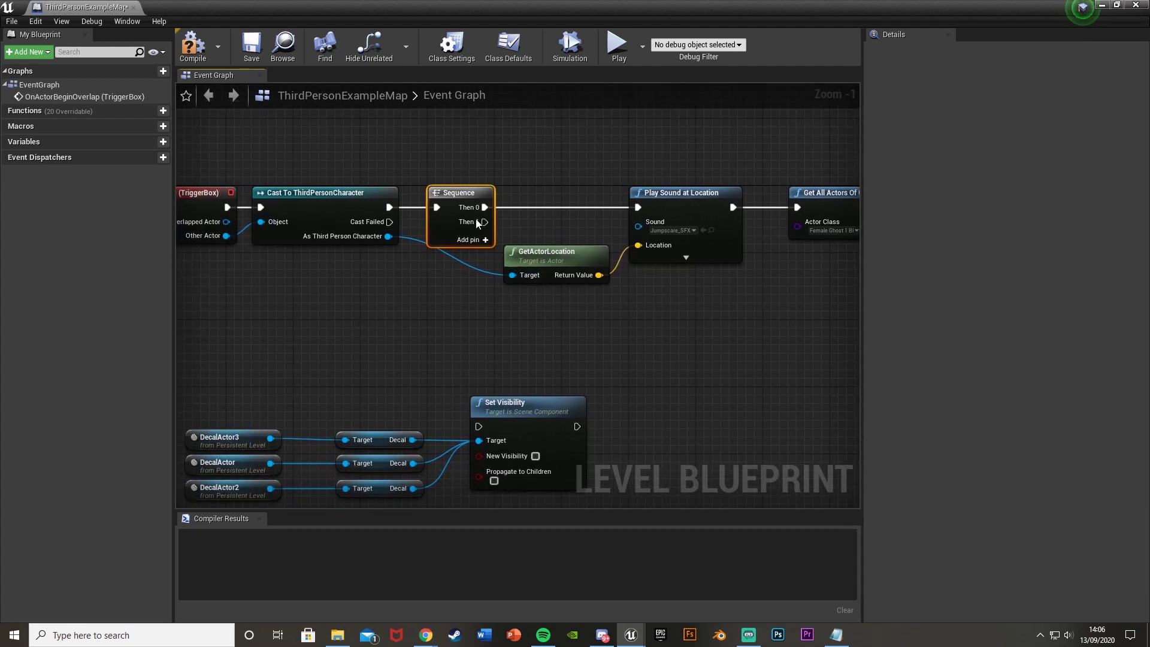
drag(484, 221, 483, 427)
right_drag(484, 429, 601, 337)
drag(295, 300, 643, 424)
right_drag(644, 424, 477, 457)
drag(495, 362, 649, 275)
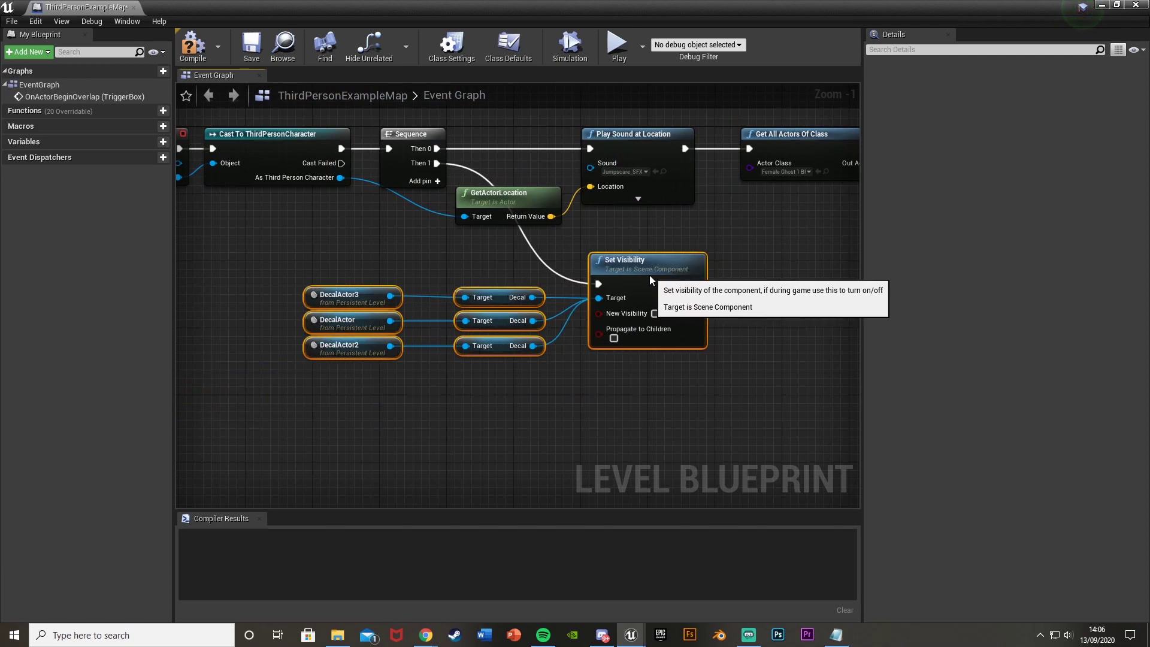
Enable New Visibility on the Set Visibility node, compile the level blueprint and close it
click(652, 327)
click(648, 314)
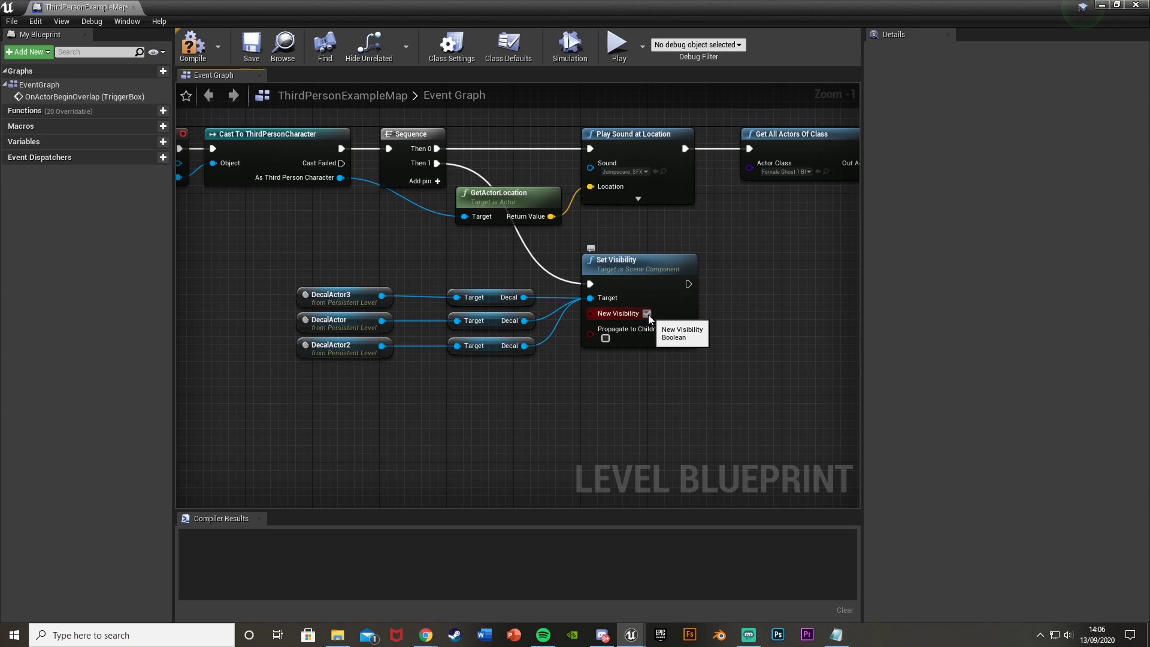
click(192, 45)
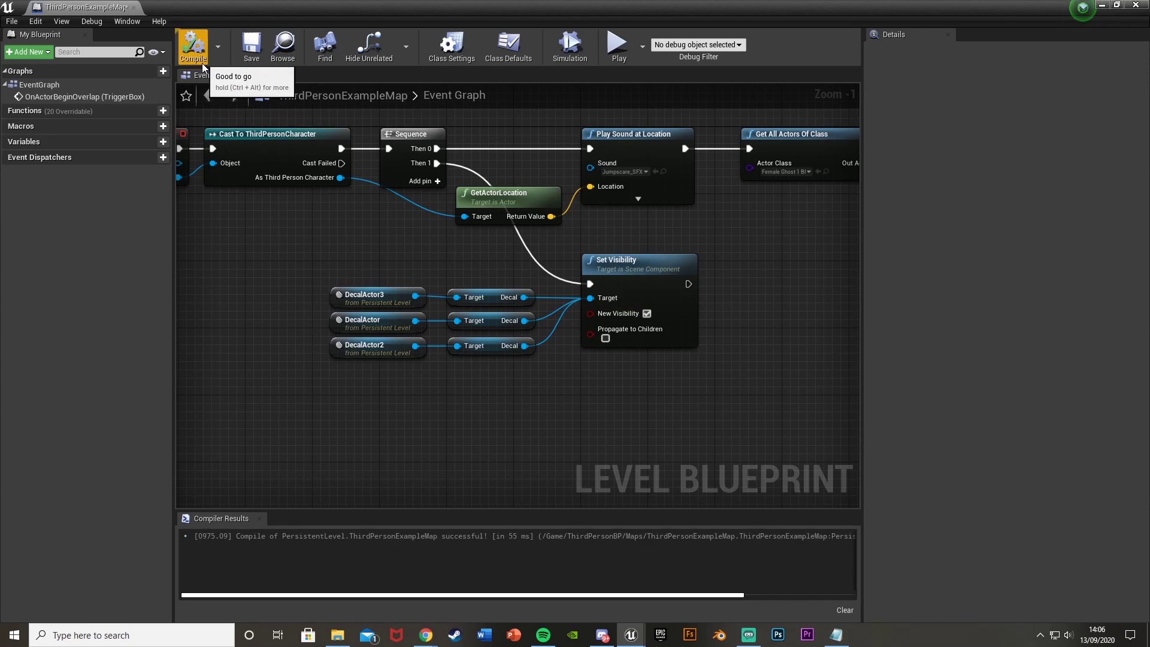
click(1137, 5)
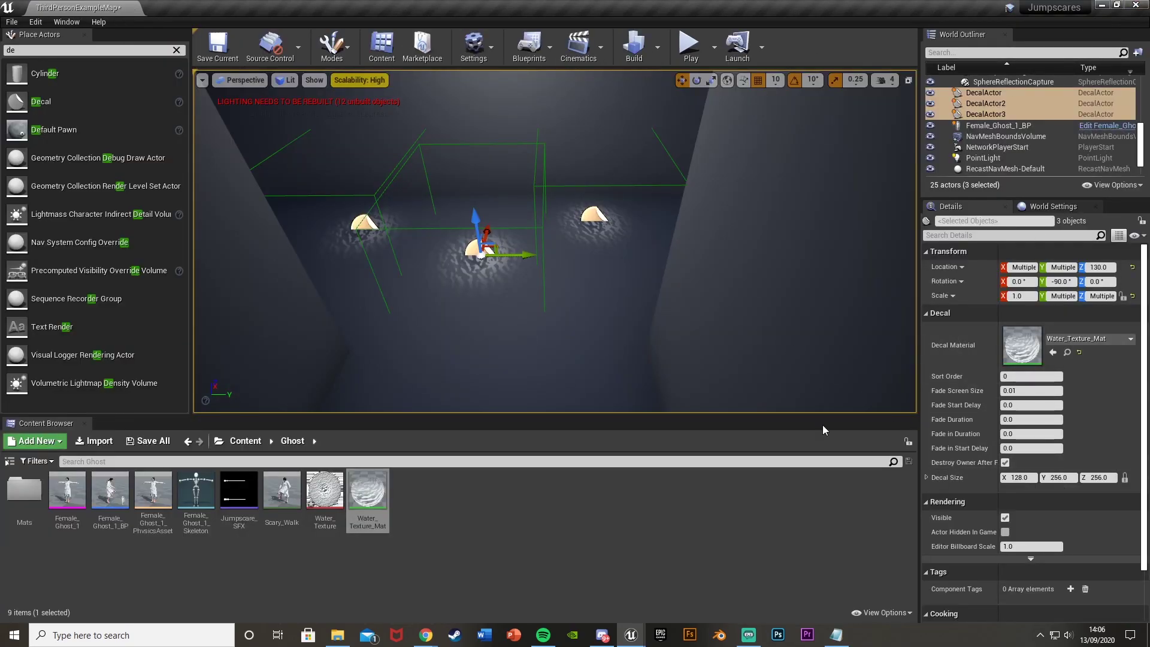
Turn off Visible for all three decal actors, check them individually in the level and deselect them
click(1004, 518)
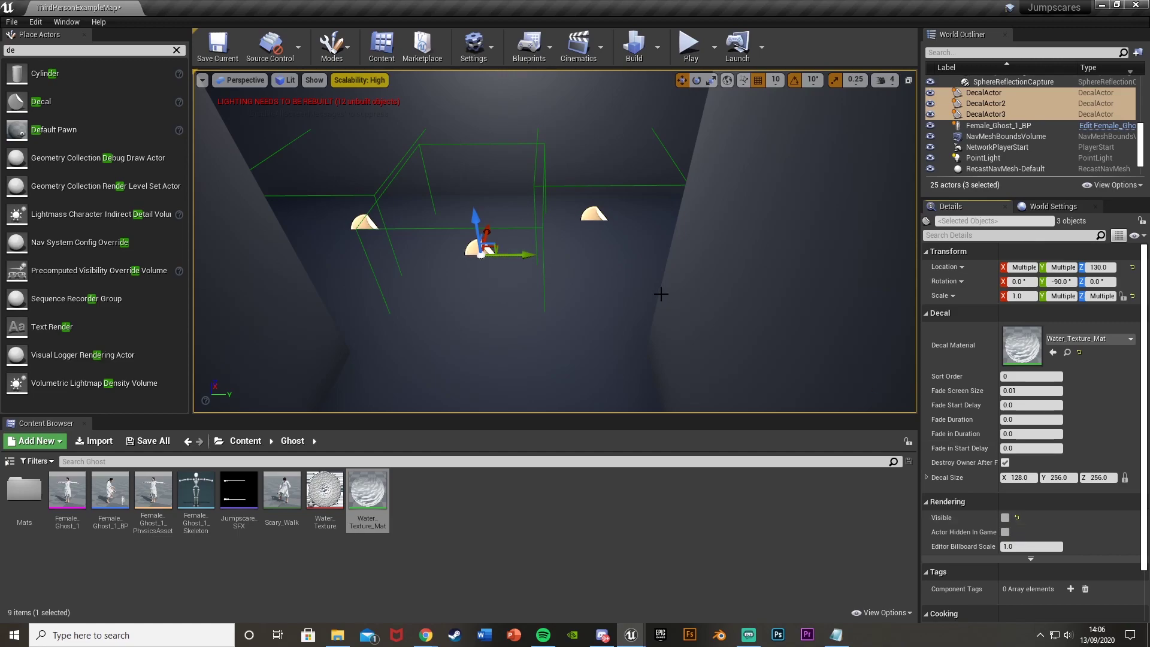
click(595, 215)
click(479, 247)
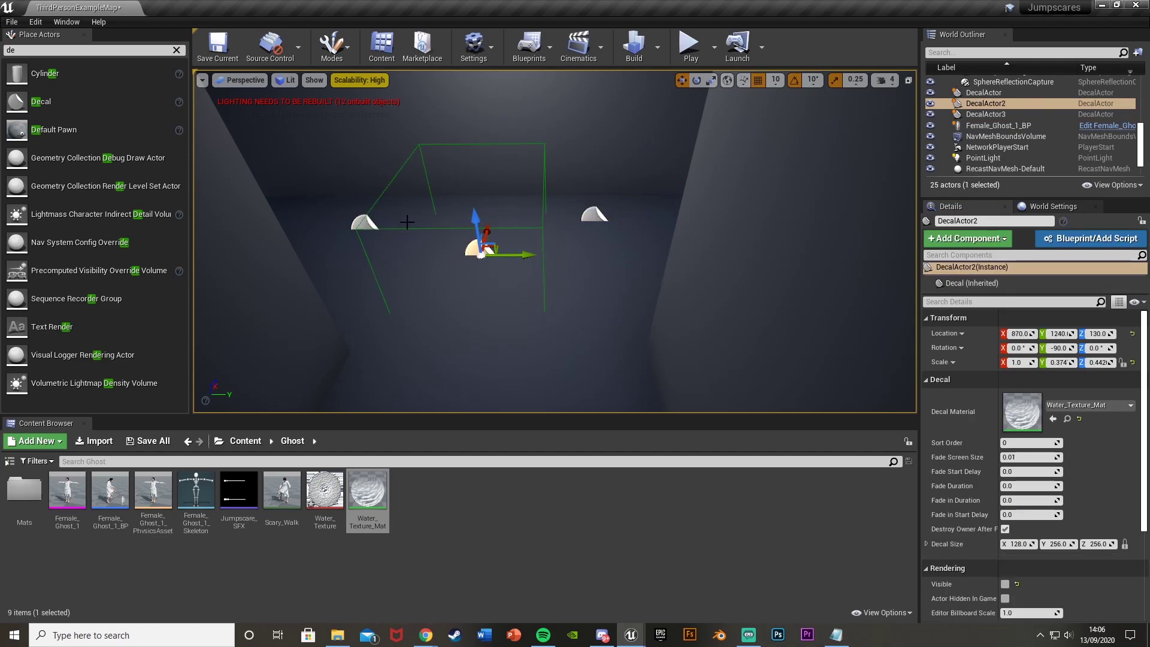
click(366, 217)
key(Escape)
Clear the placeable actors search and face the three decals on the corridor floor
right_drag(589, 260, 581, 197)
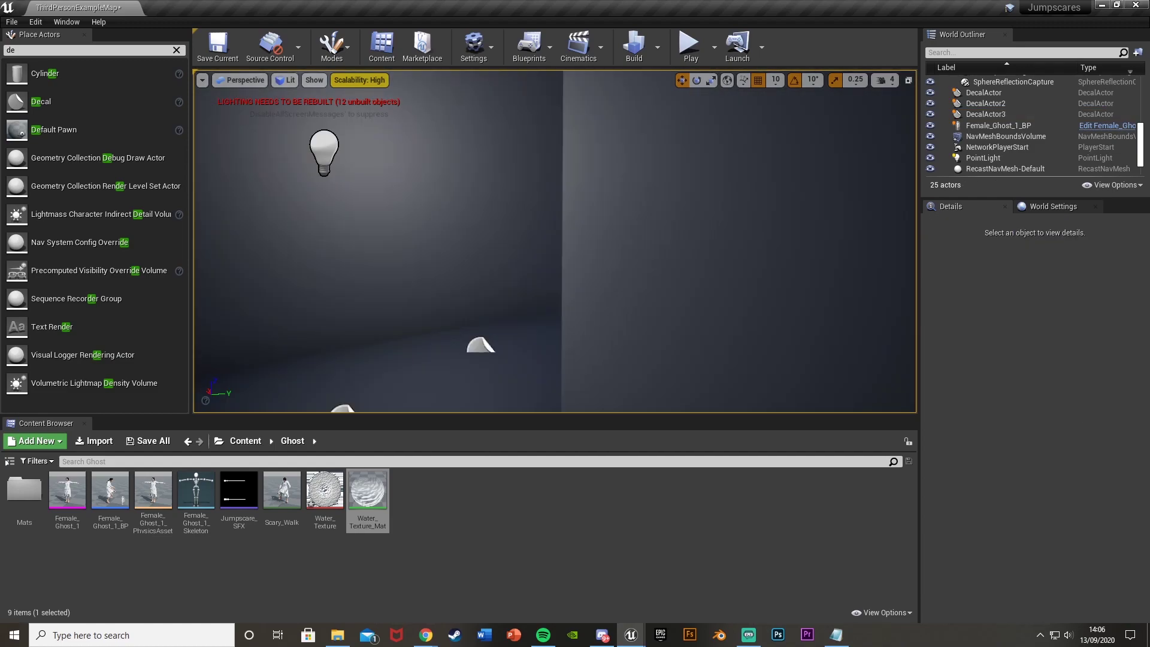
click(177, 50)
right_drag(487, 250, 421, 271)
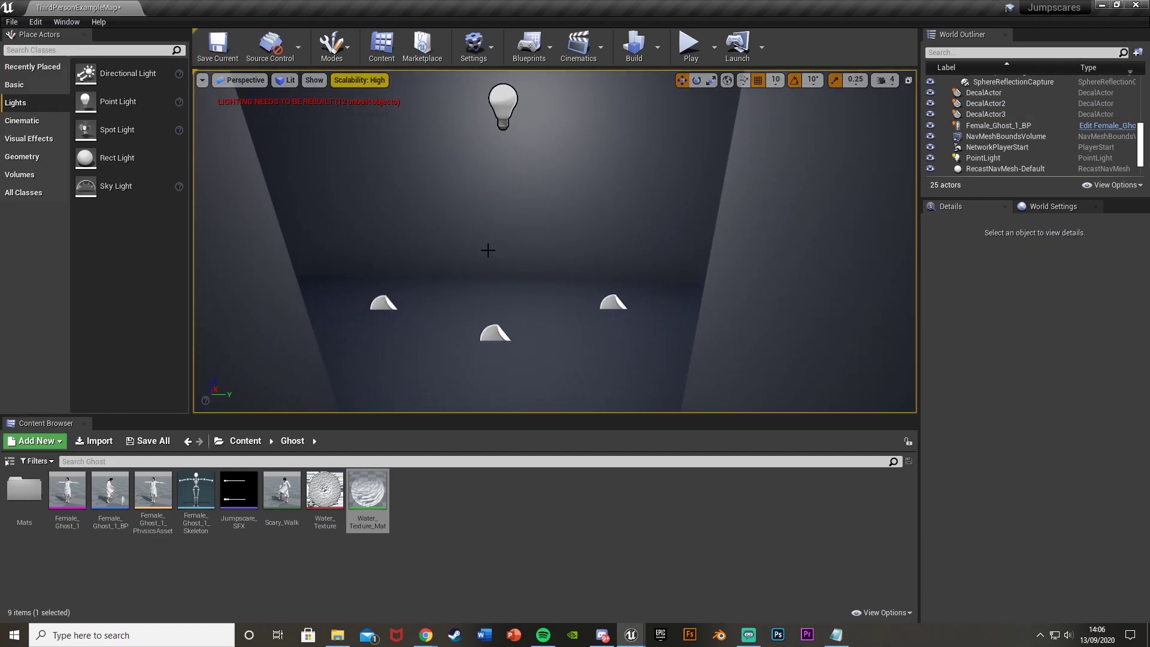
Return to the level blueprint, compile and save it, and minimise it to get back to the level
mouse_move(630, 635)
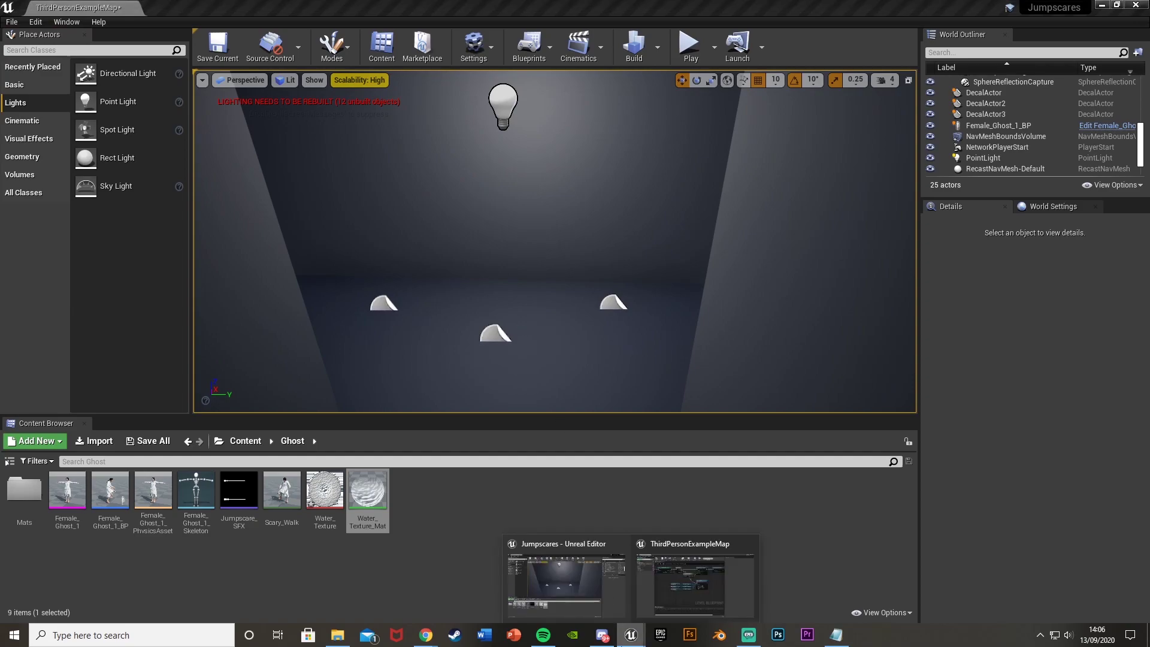
click(660, 616)
right_drag(396, 247, 462, 293)
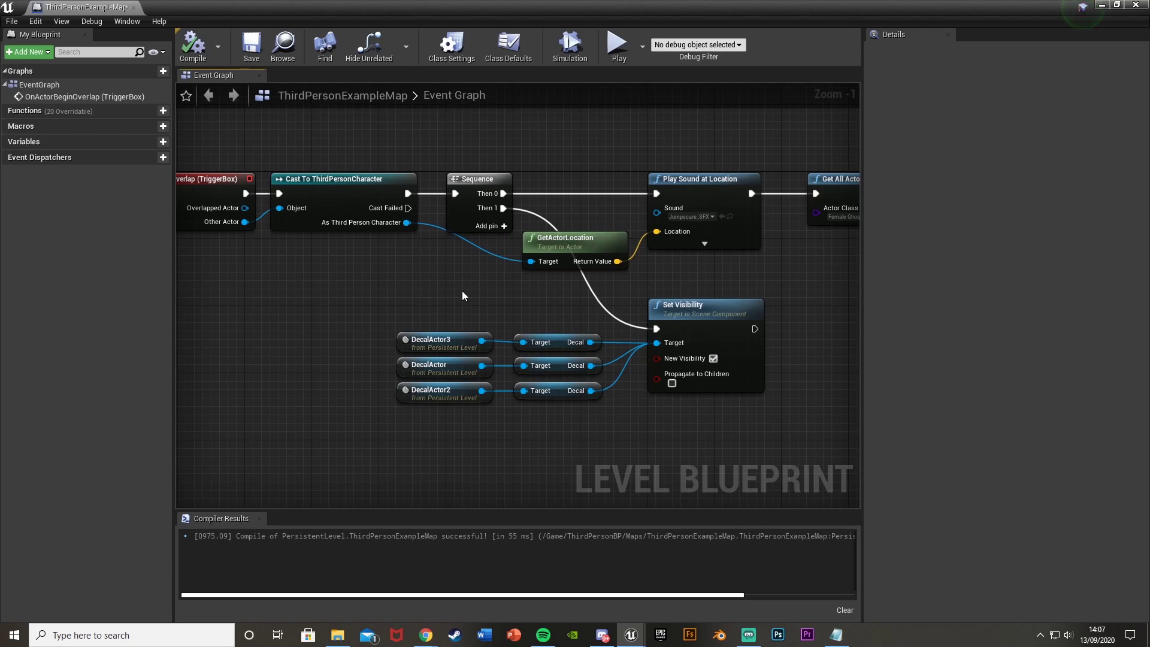
drag(443, 298, 554, 430)
click(570, 431)
key(F7)
key(ctrl+s)
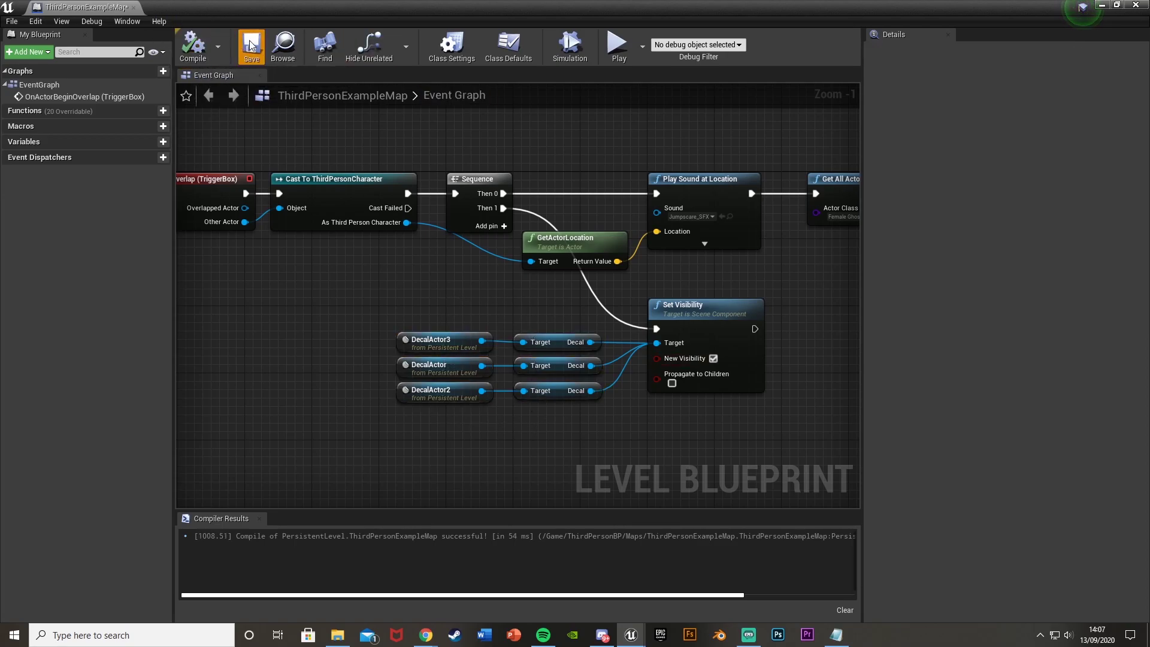
click(1102, 4)
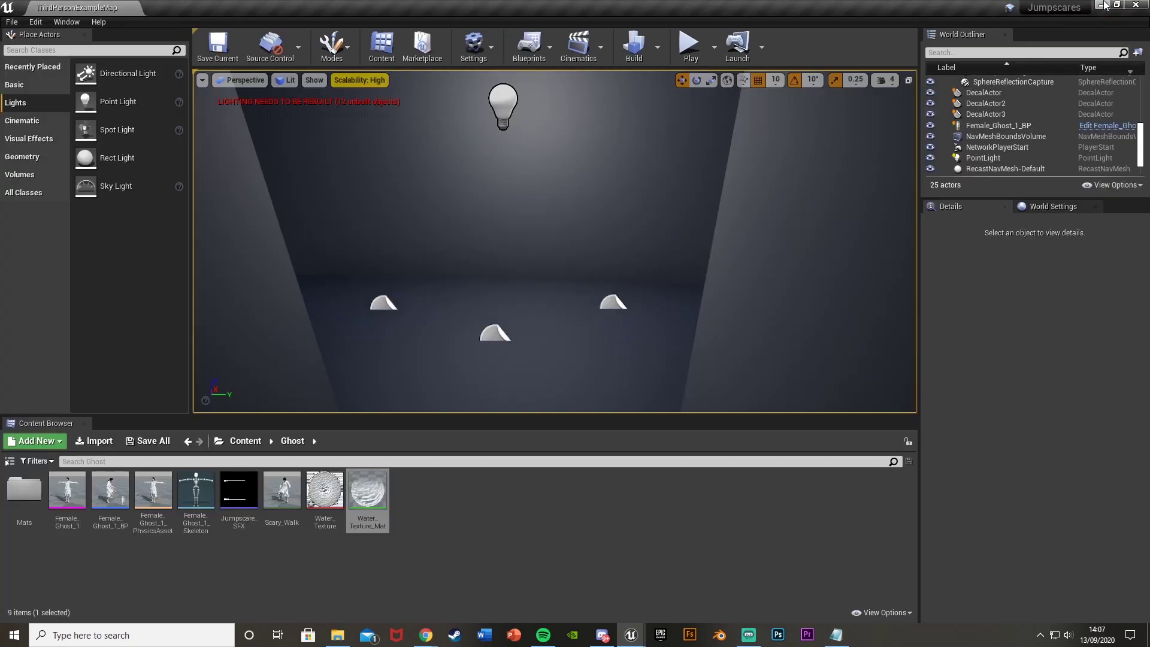
Play-test the level, walking down the corridor through the trigger box to check the water decals, and stop the session
click(688, 45)
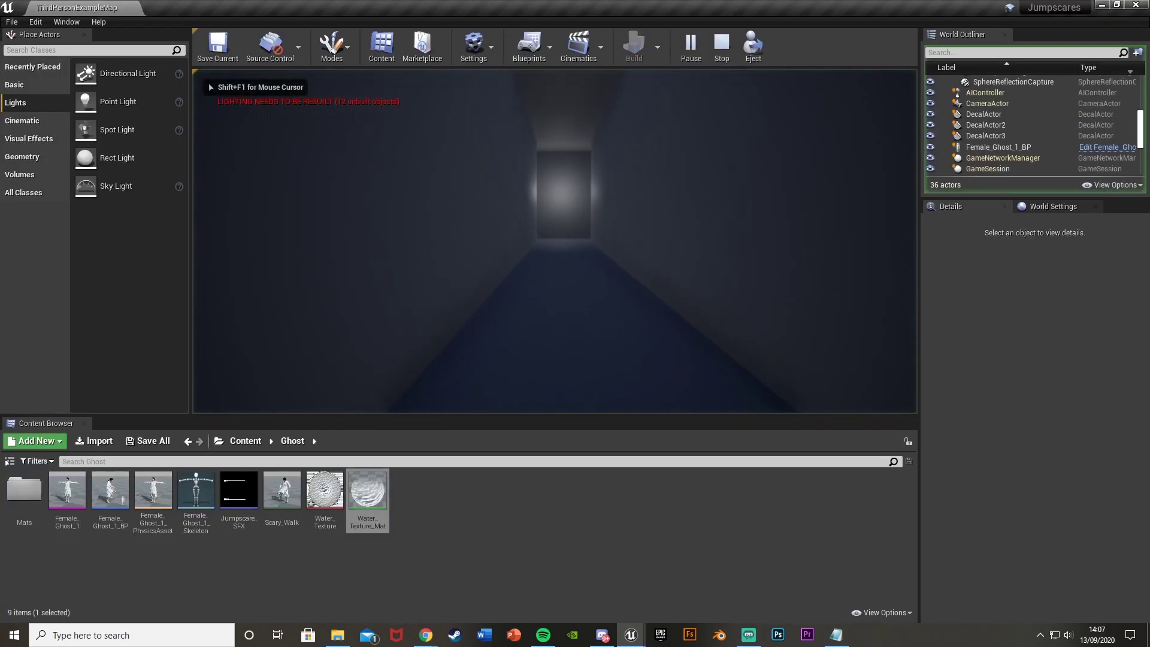
key(w)
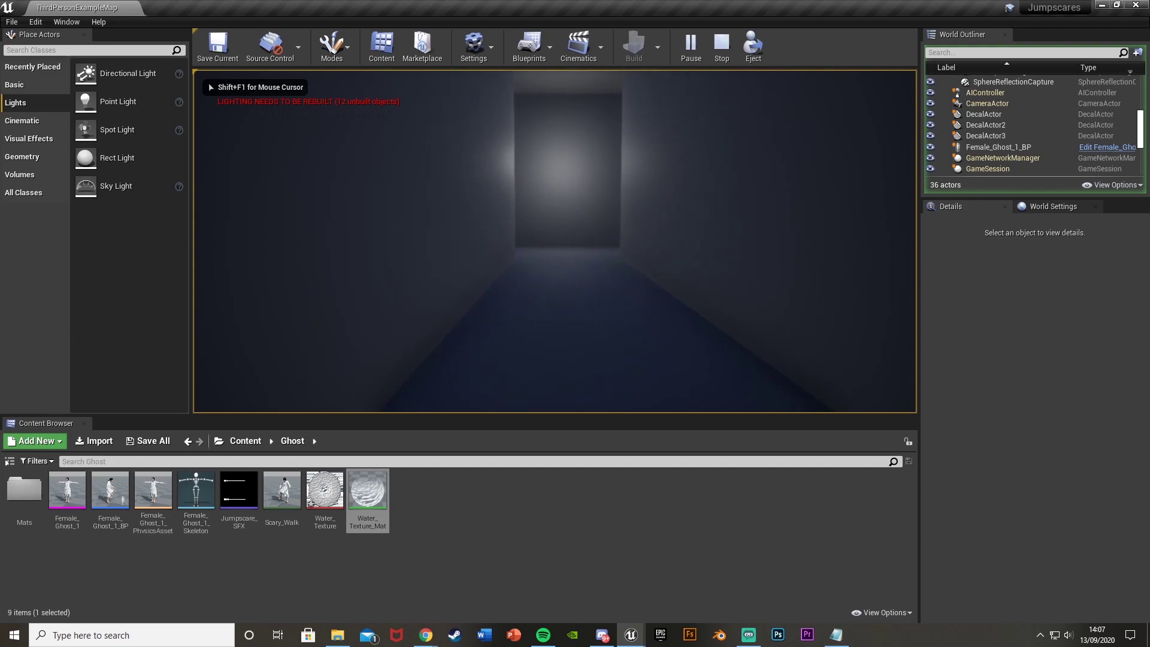
key(w)
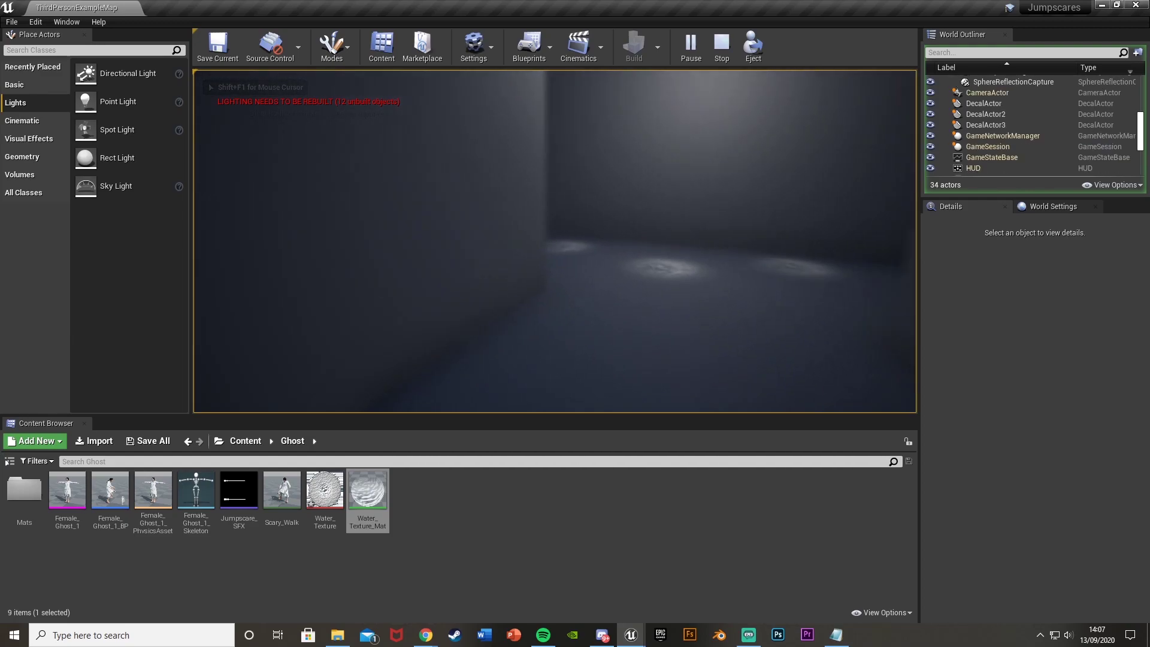
key(w)
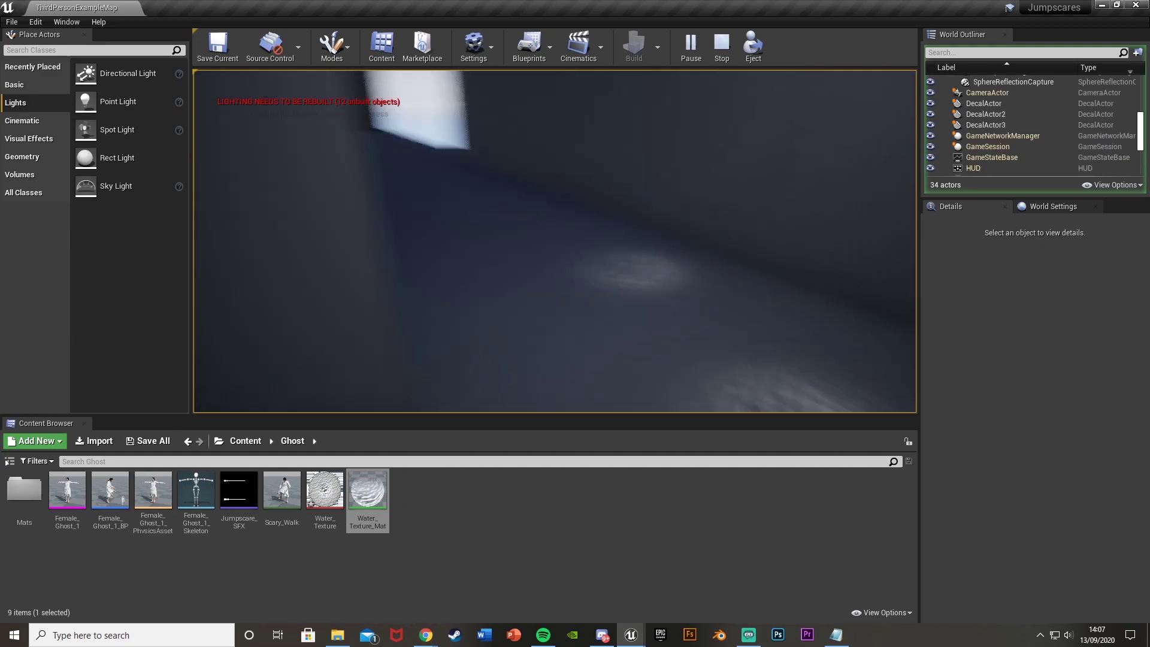
key(s)
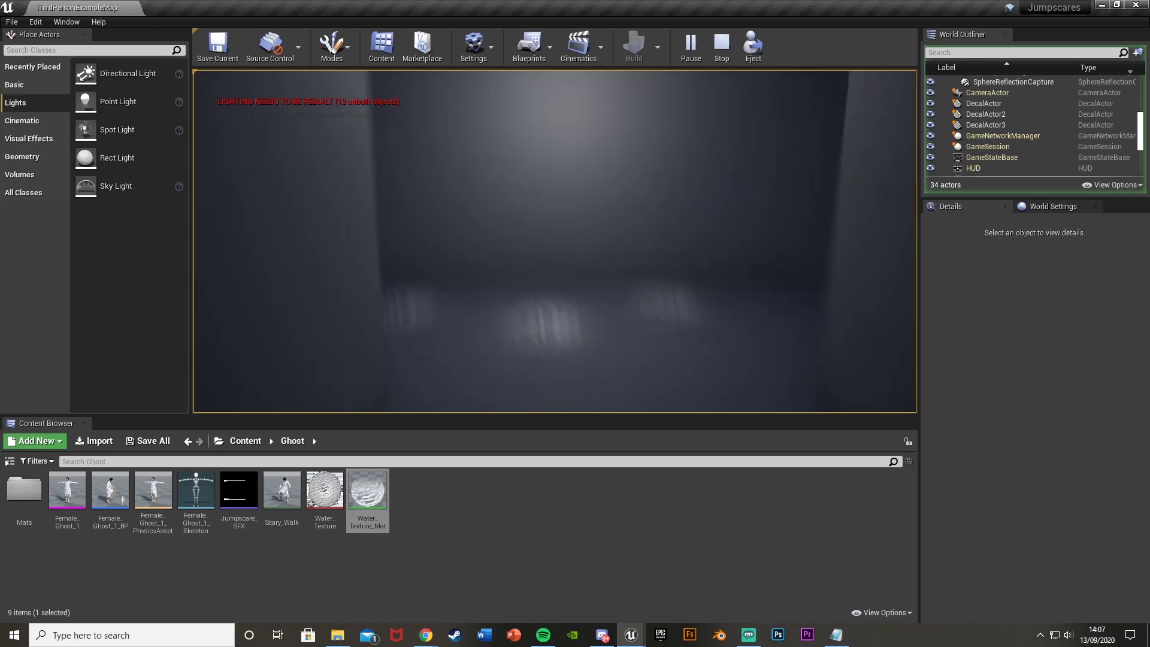
key(Escape)
Move the corridor's point light sideways and down to about Y 840, Z 380
right_drag(855, 264, 593, 152)
click(566, 135)
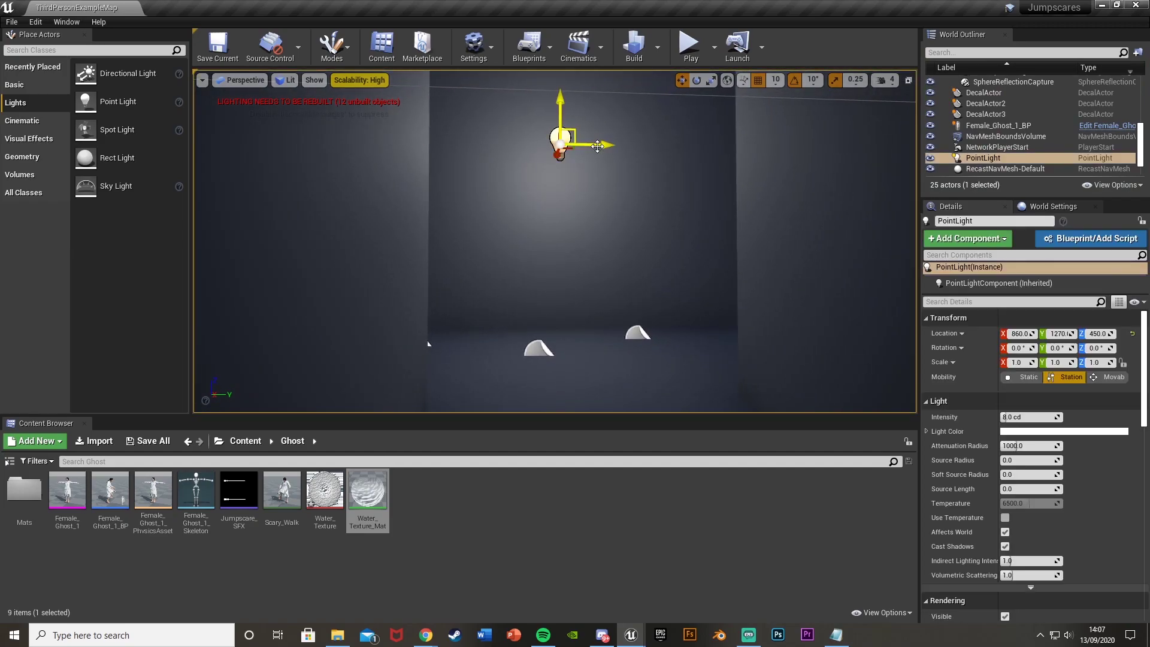
drag(597, 146, 340, 174)
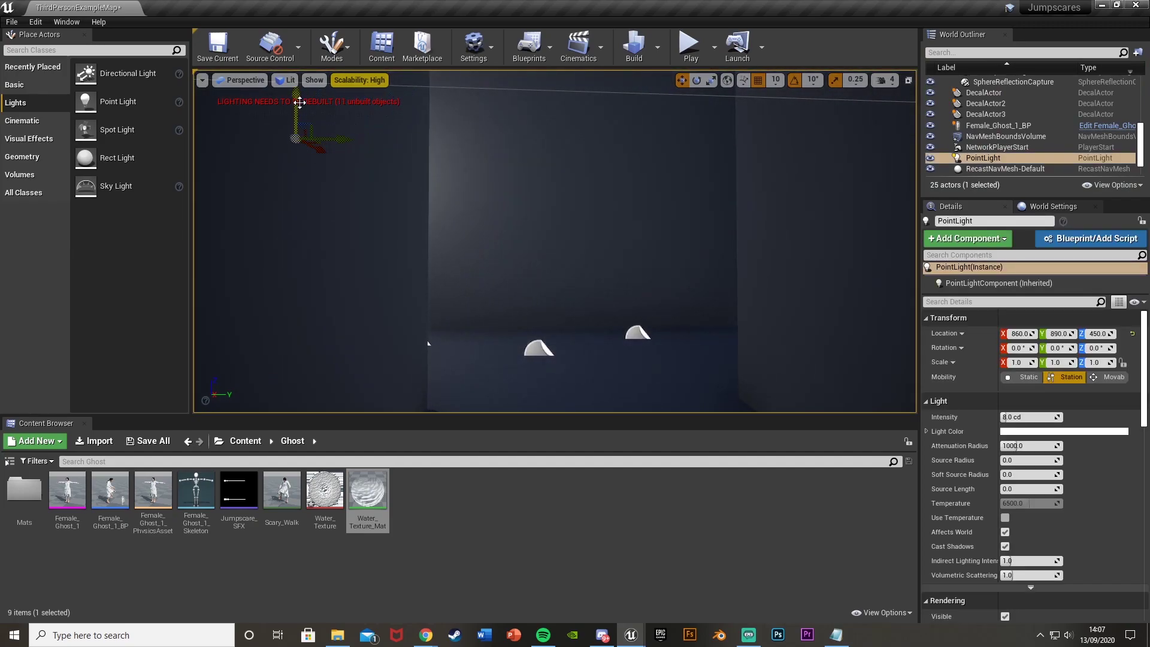
drag(299, 102, 313, 181)
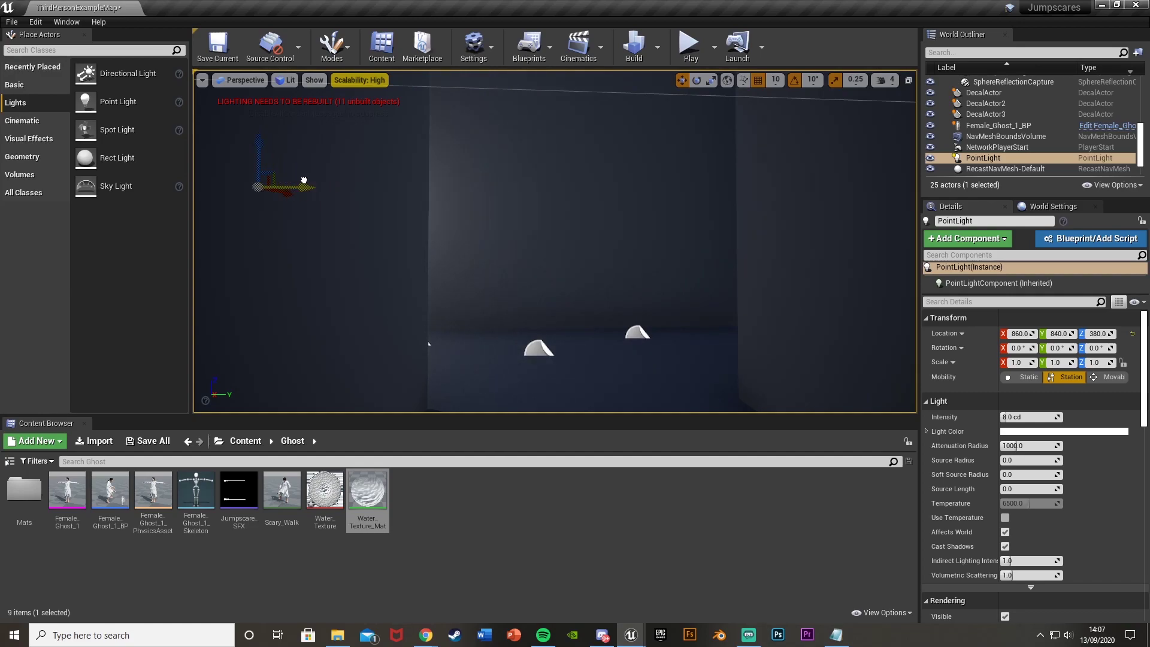
Play-test the corridor with the repositioned point light, watch the ghost and decals, and end the session
click(690, 45)
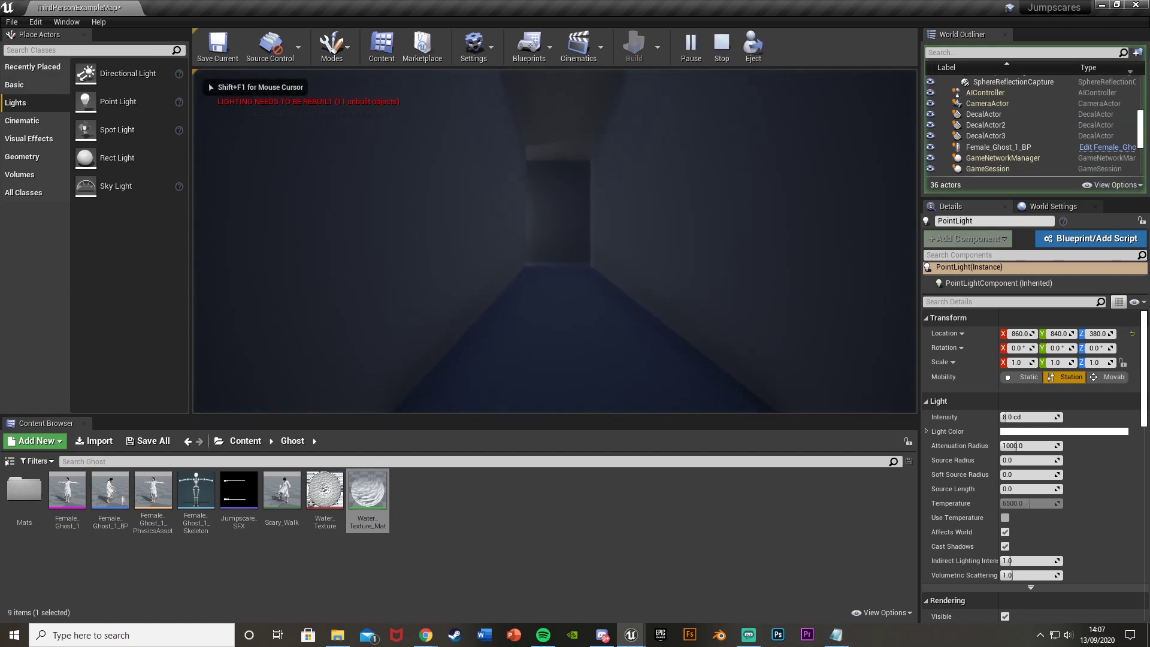
key(w)
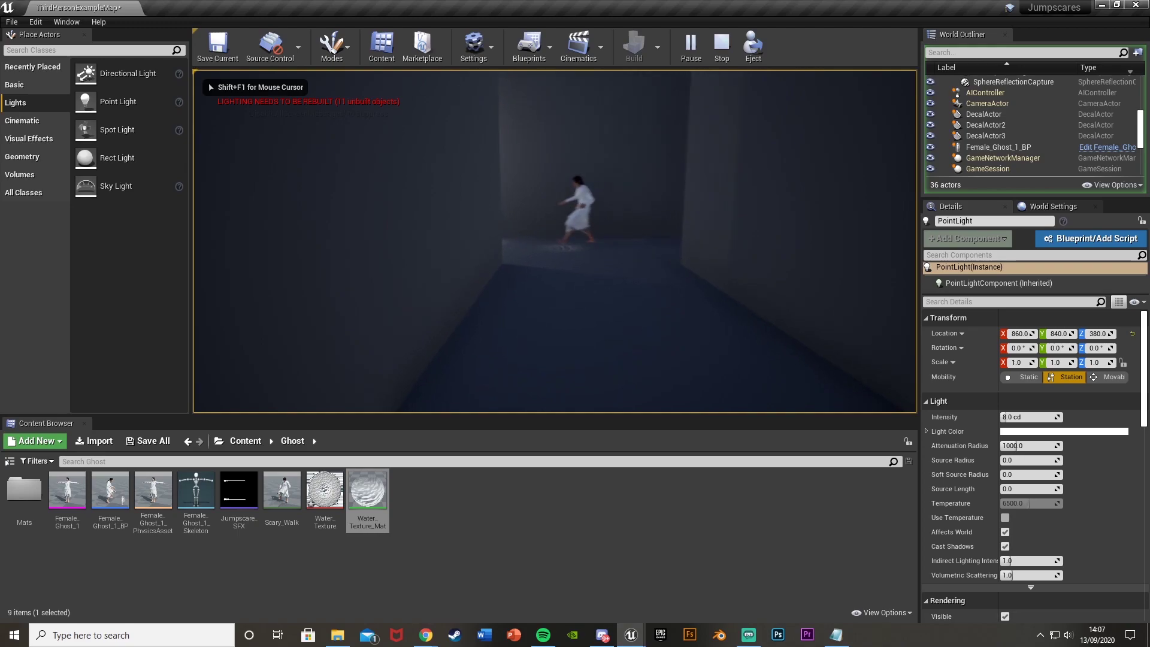
key(w)
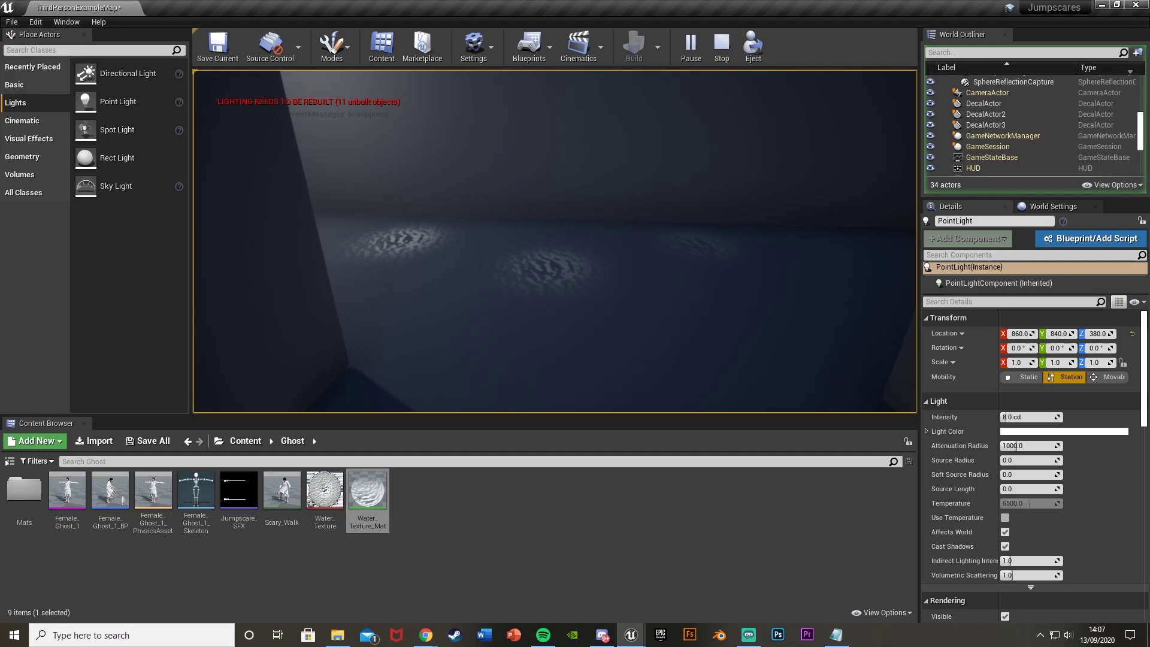
key(Escape)
Run the jumpscare again, walk up to the floor decals to examine the water effect closely, and stop playing
click(691, 49)
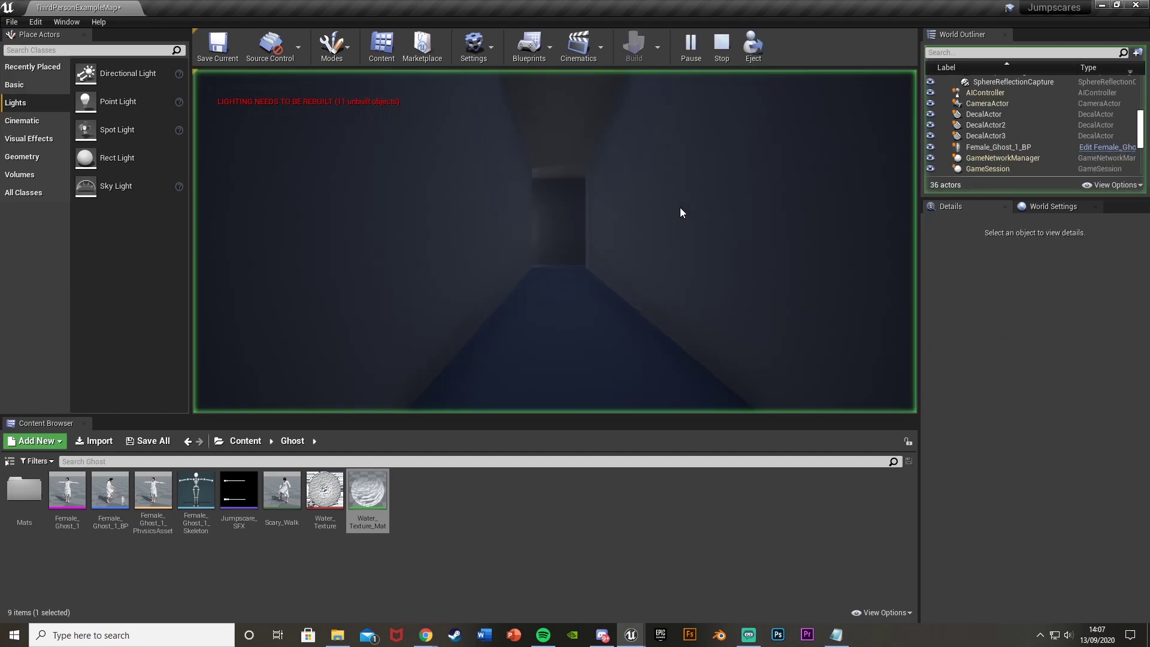
click(681, 211)
key(w)
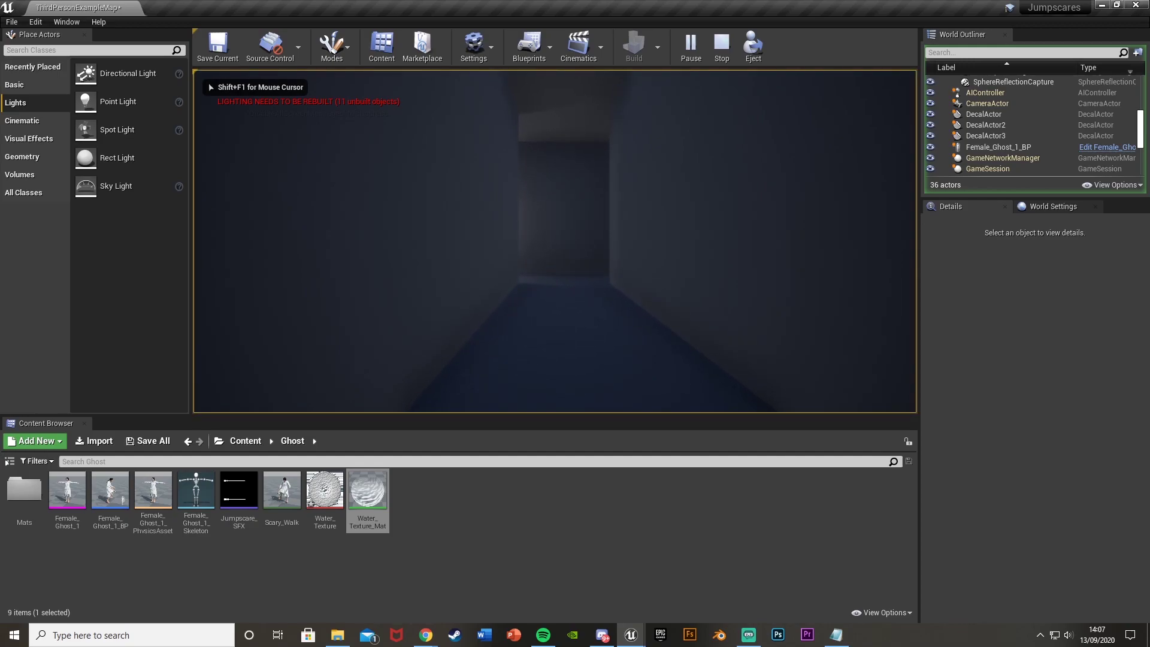
key(w)
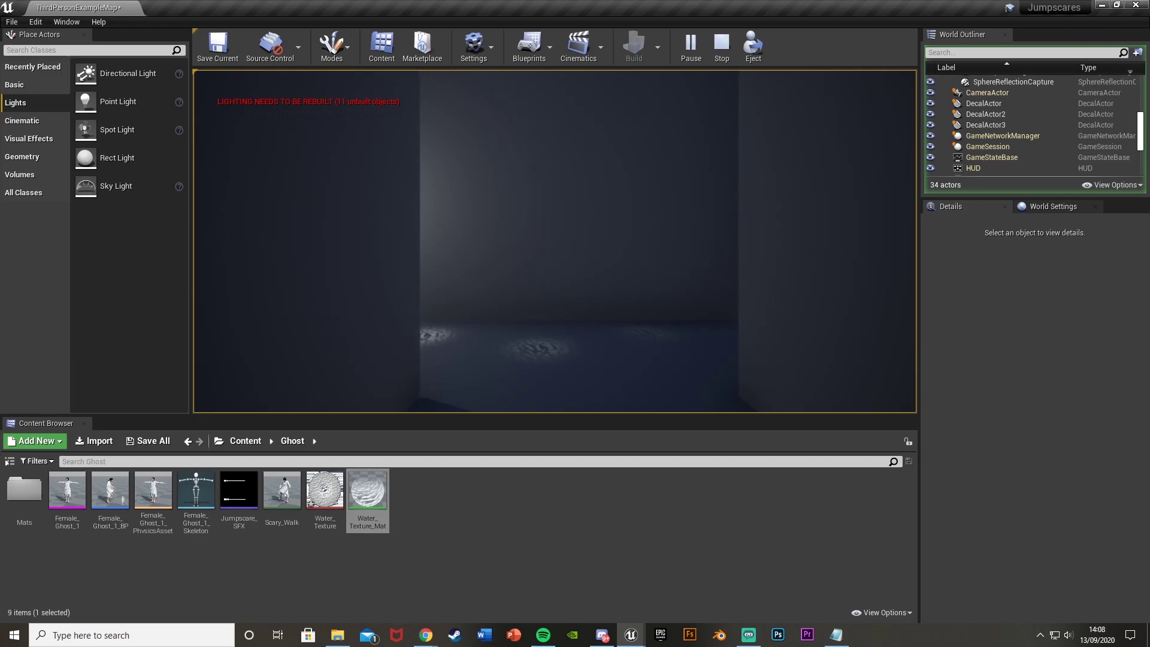
key(w)
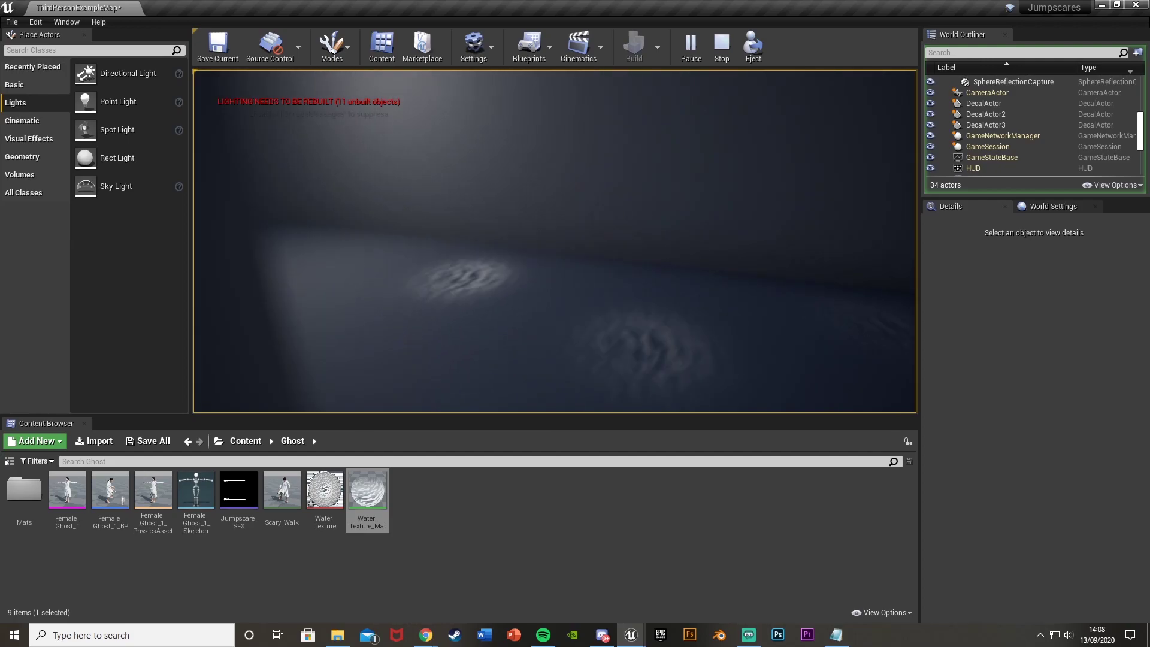
key(w)
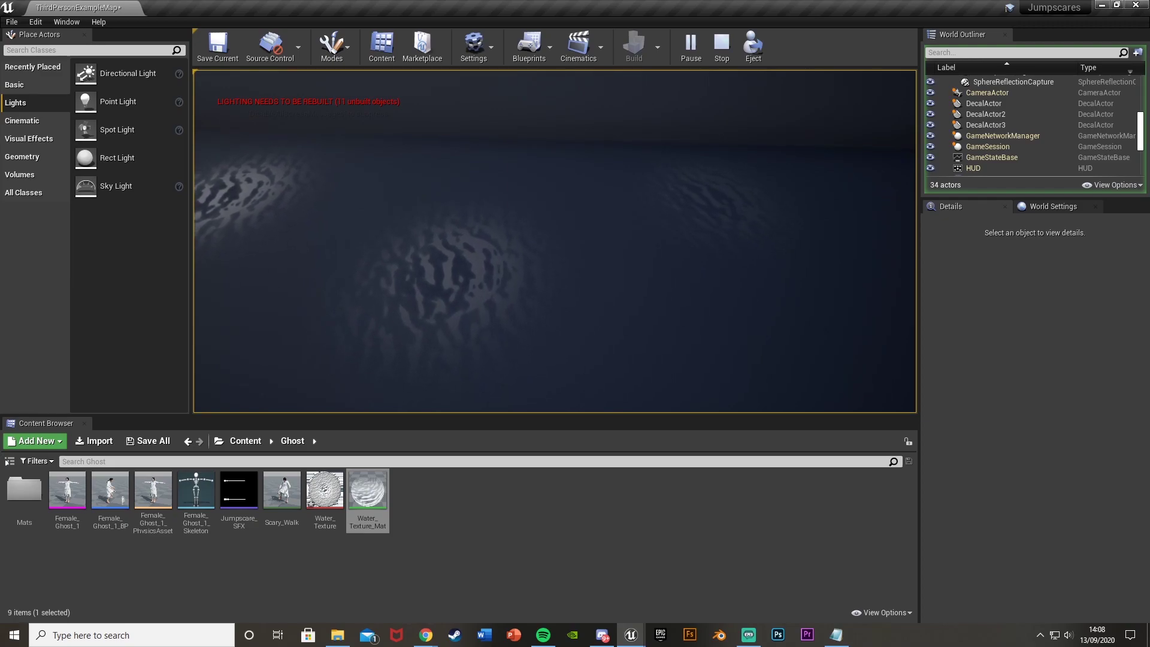
key(Escape)
Inspect the three hidden decals in the editor, and play the level once more up to the water decals
right_drag(362, 328, 567, 234)
key(w)
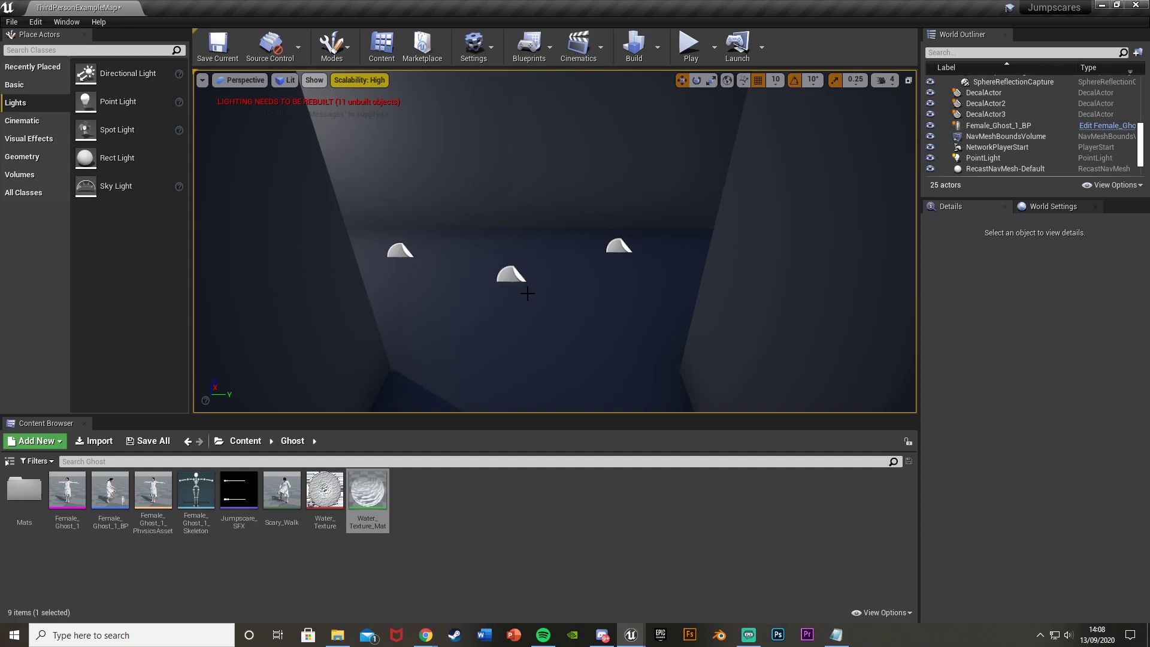
click(690, 46)
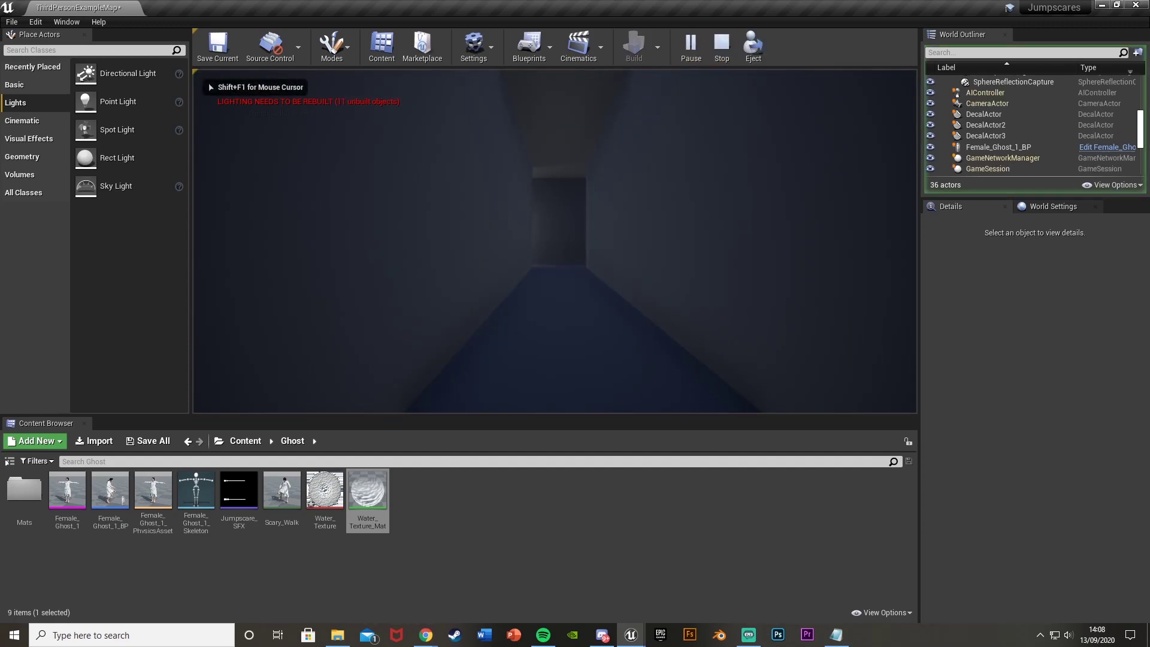
key(w)
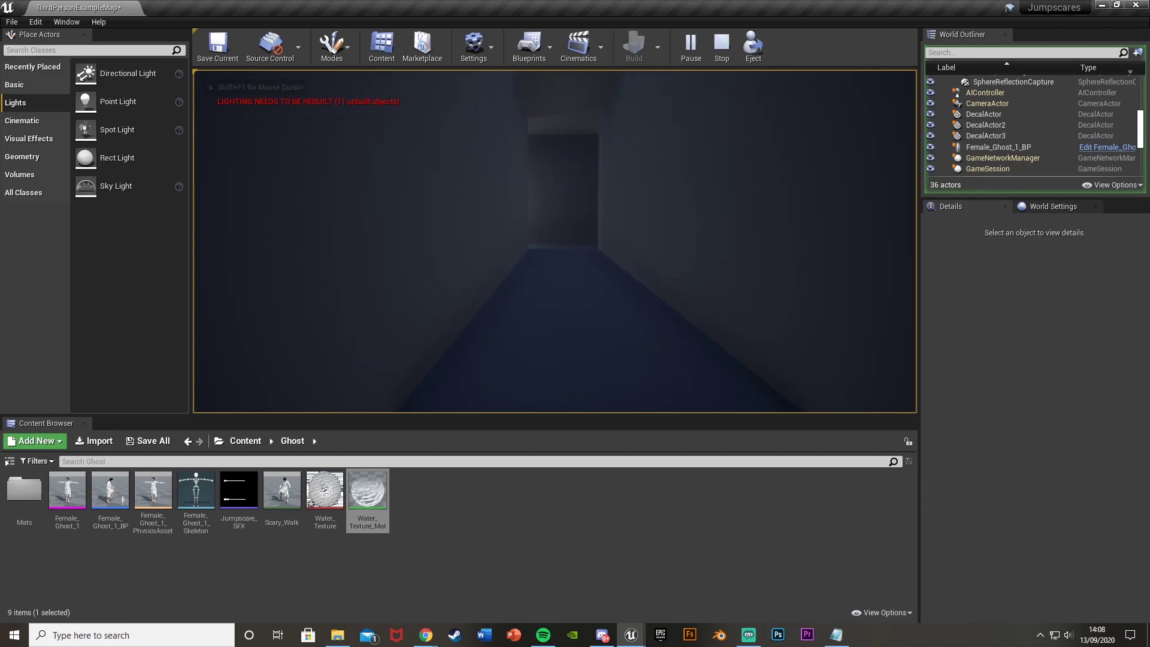
key(w)
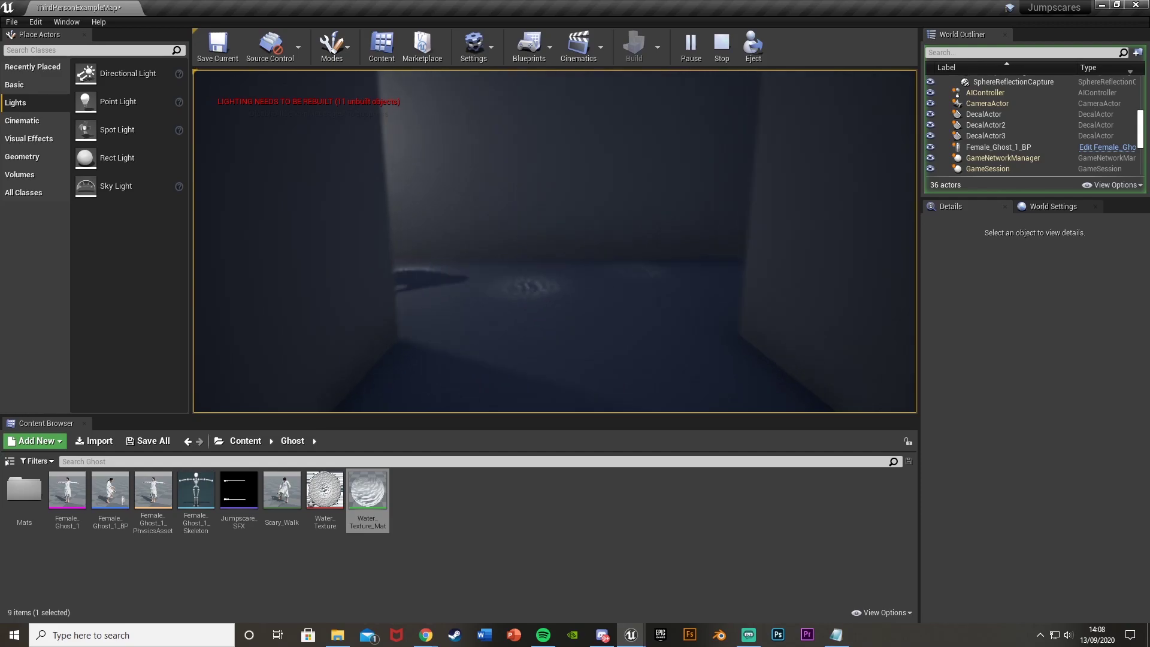
key(w)
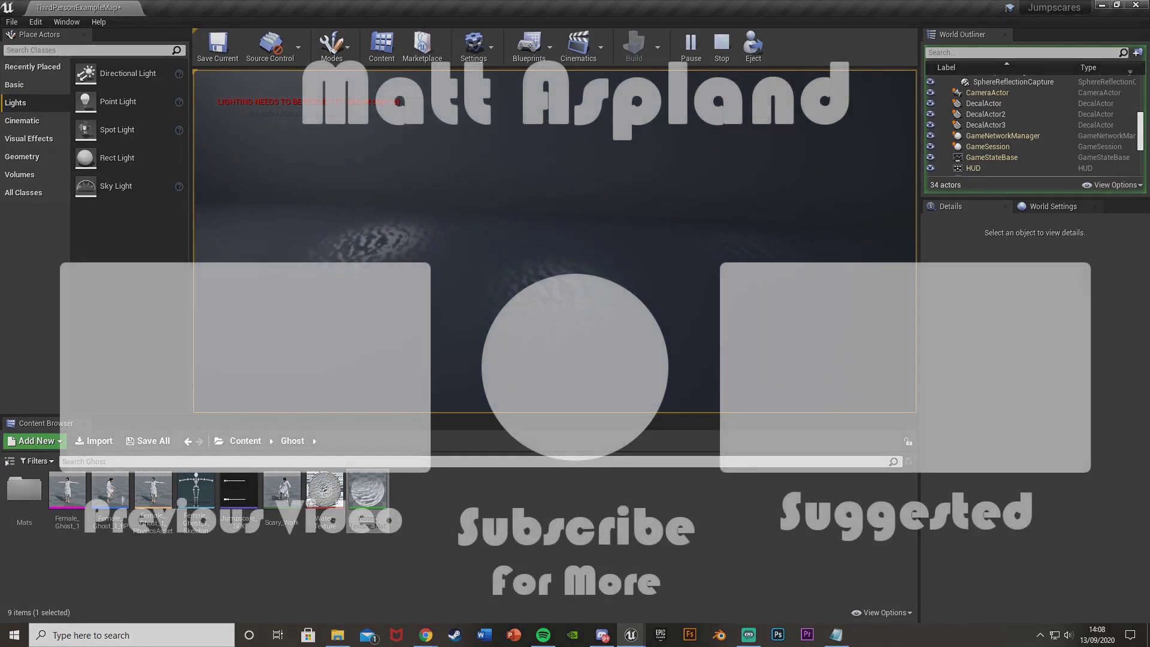